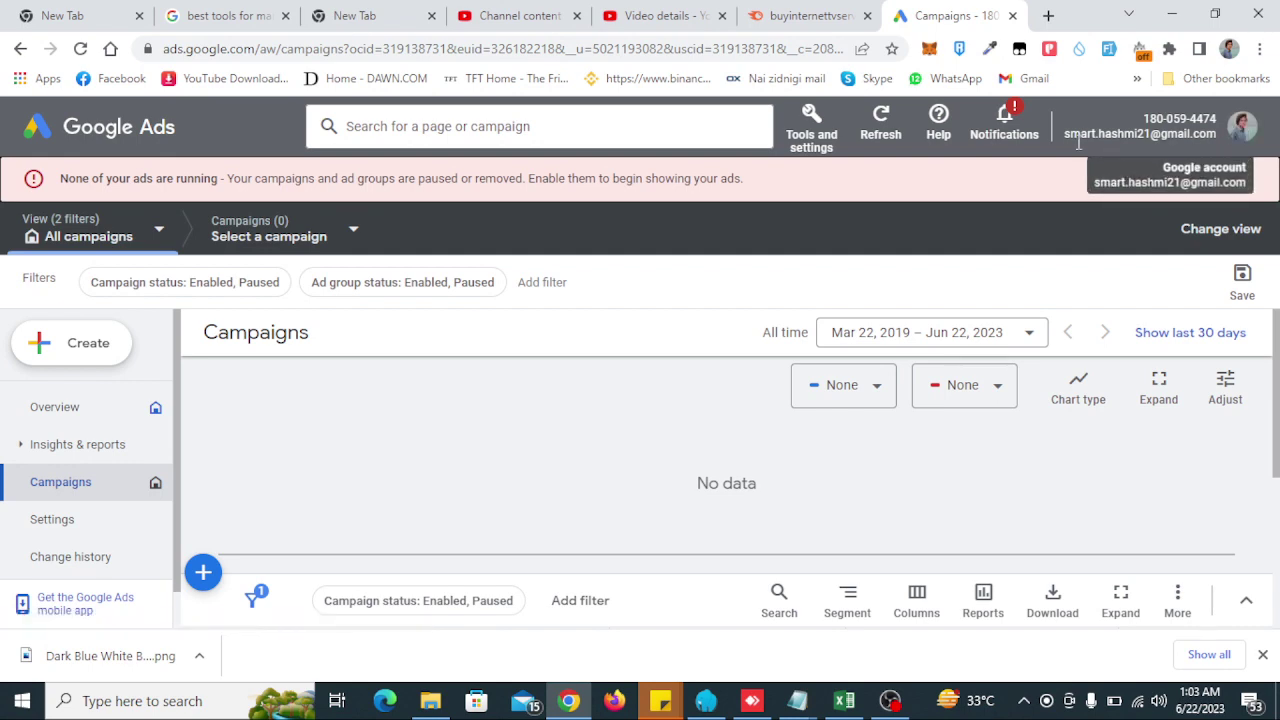
Show the Google Ads planning tools and settings.
left_click(826, 116)
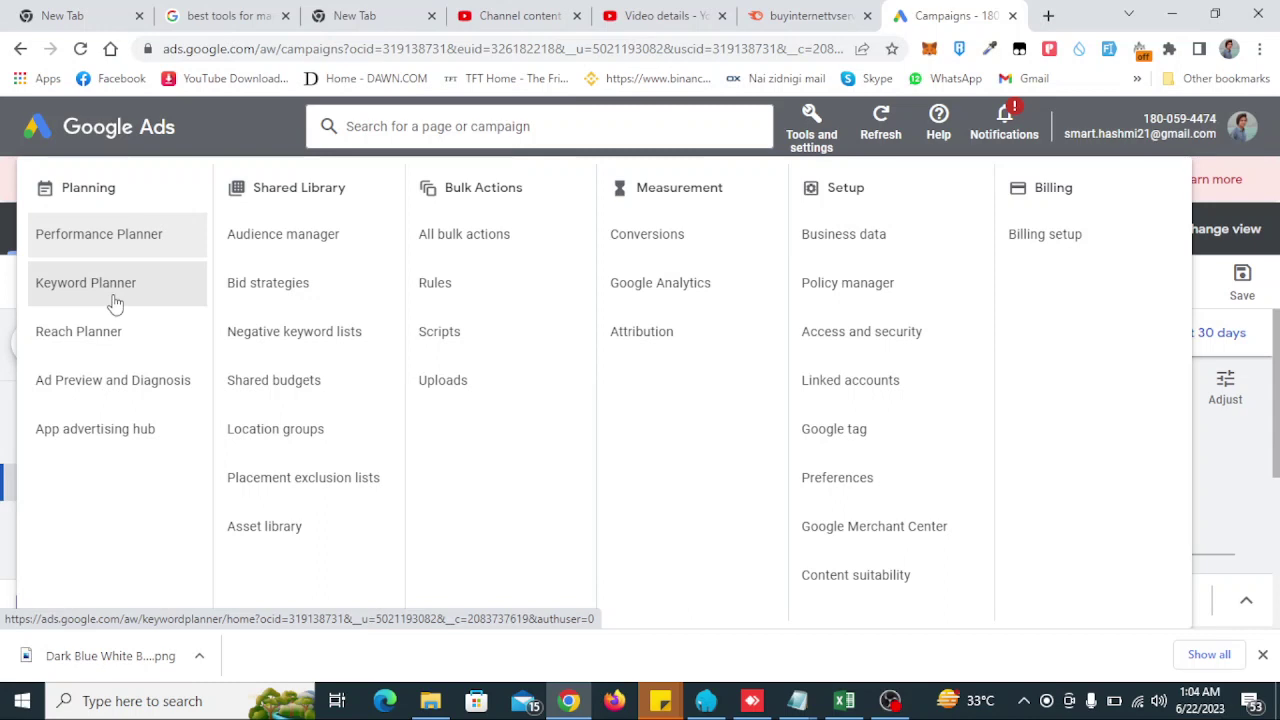
left_click(222, 148)
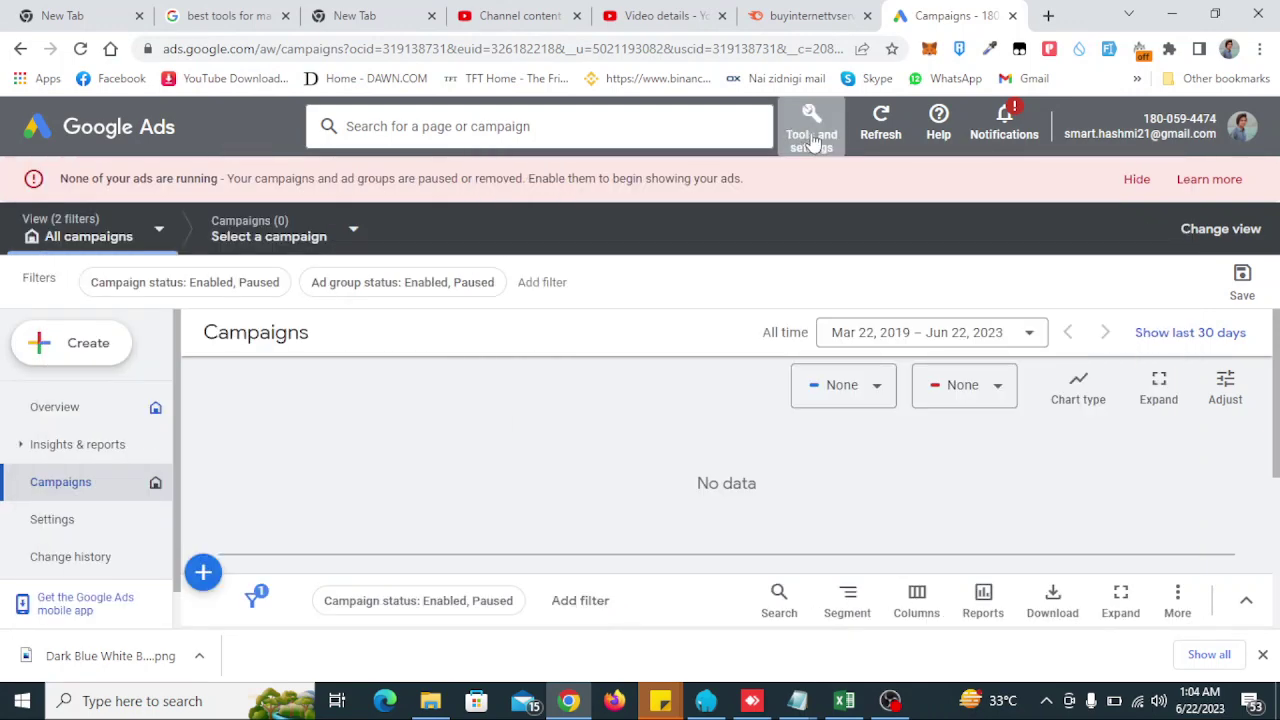
left_click(815, 143)
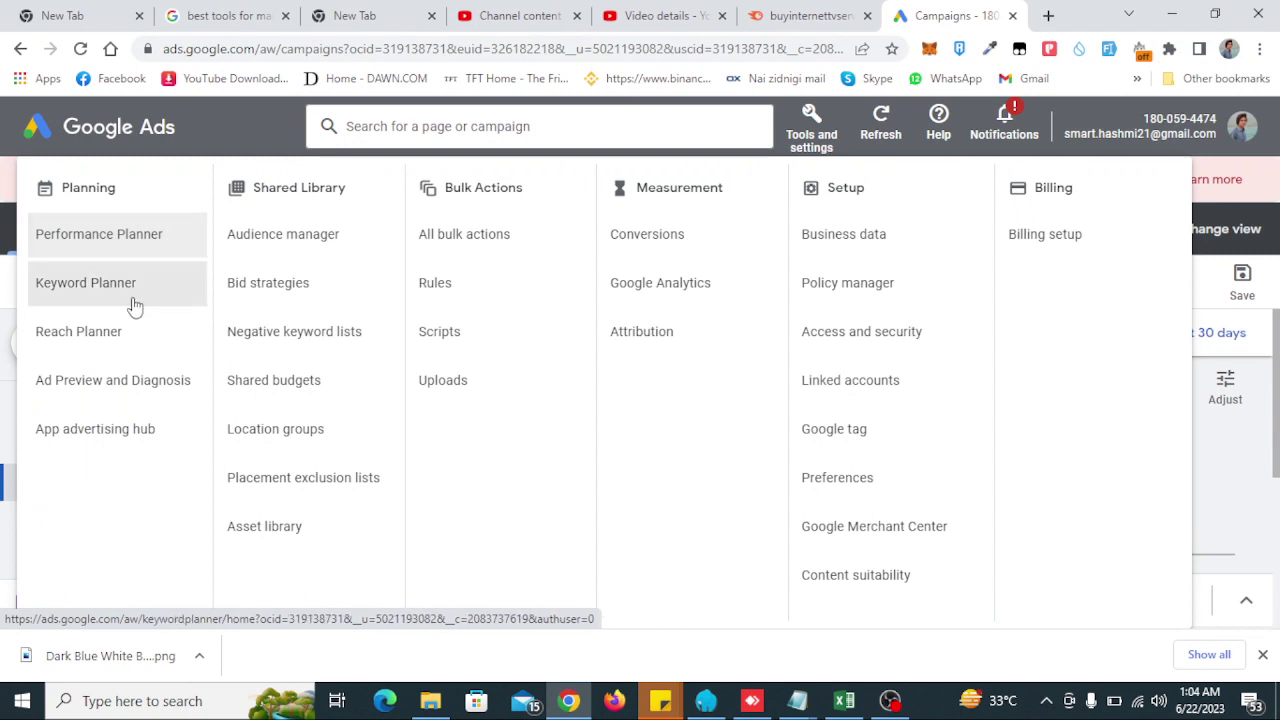
Switch to Semrush, open its Projects page and return to Google Ads.
left_click(836, 15)
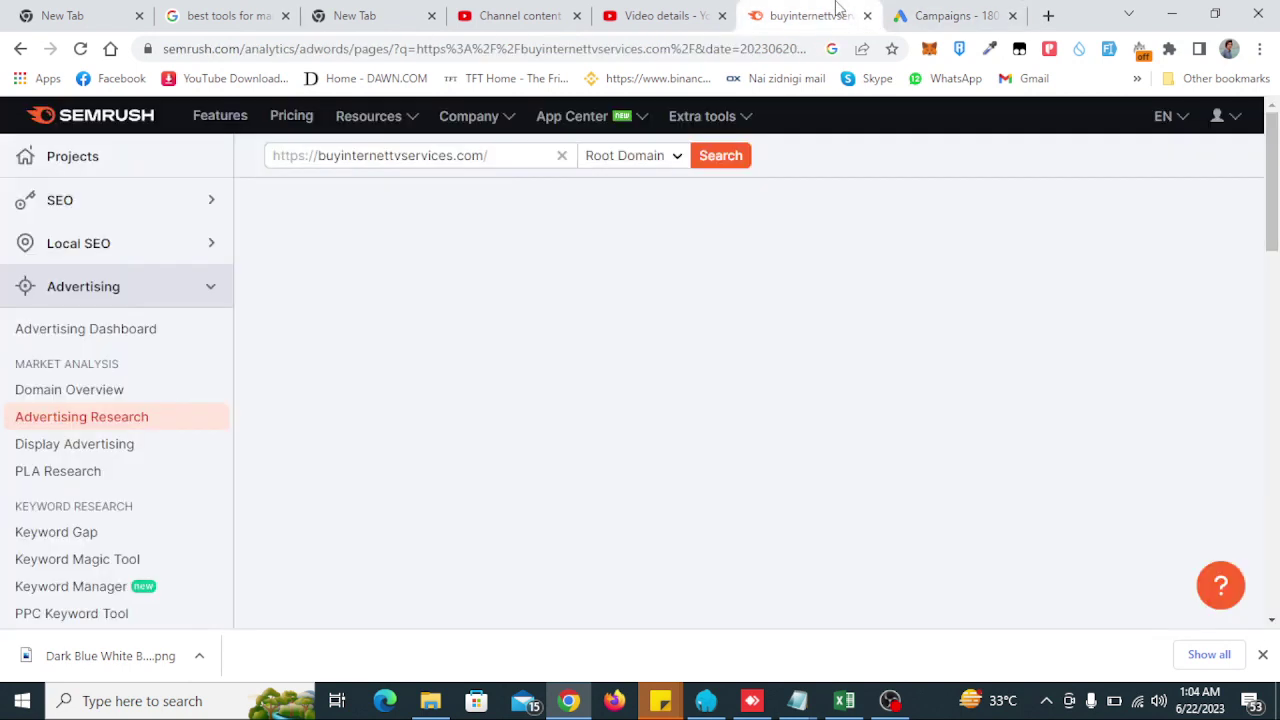
left_click(82, 152)
left_click(958, 15)
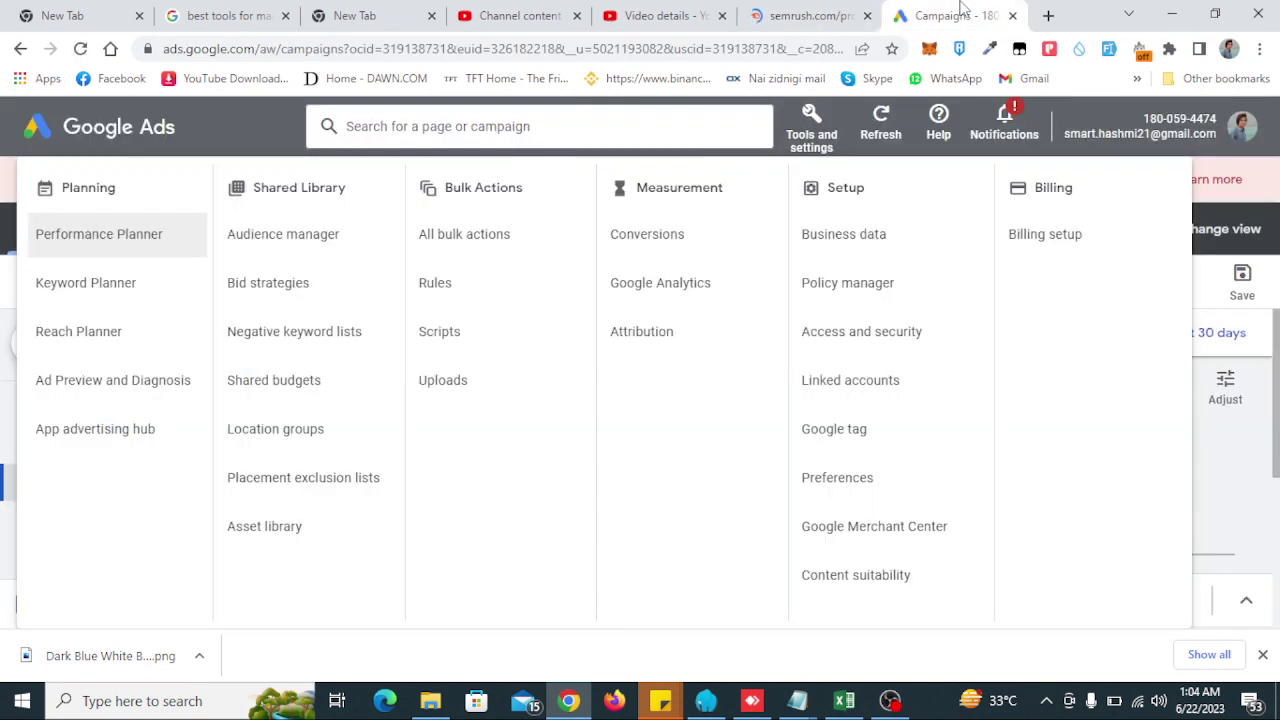
left_click(810, 15)
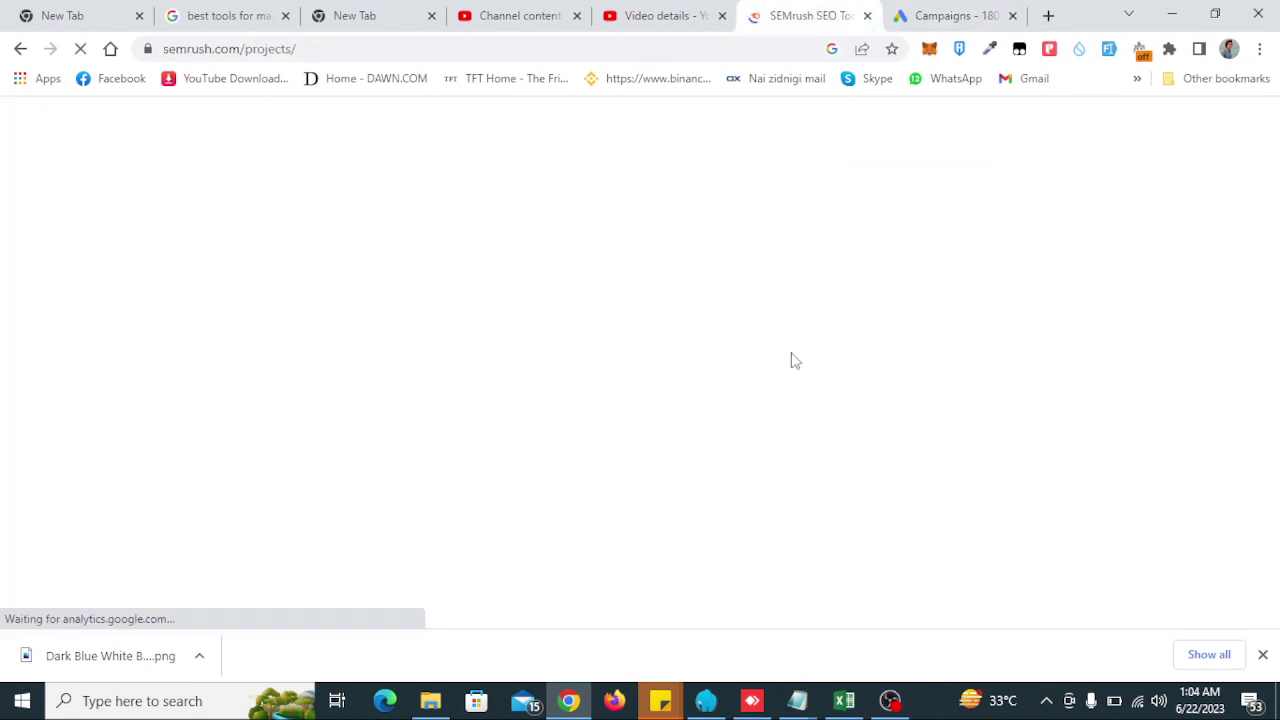
left_click(985, 10)
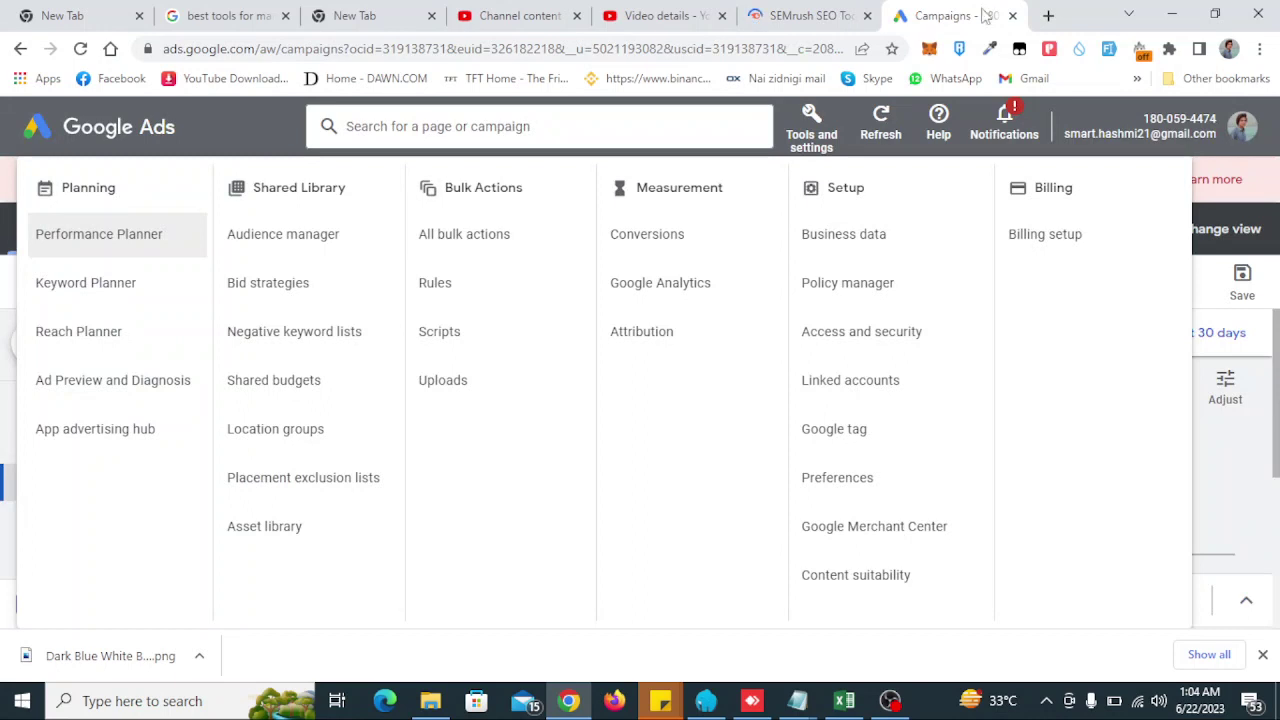
Open Keyword Planner and start discovering new keywords from keywords, entering "spectrum" as the first one.
left_click(147, 283)
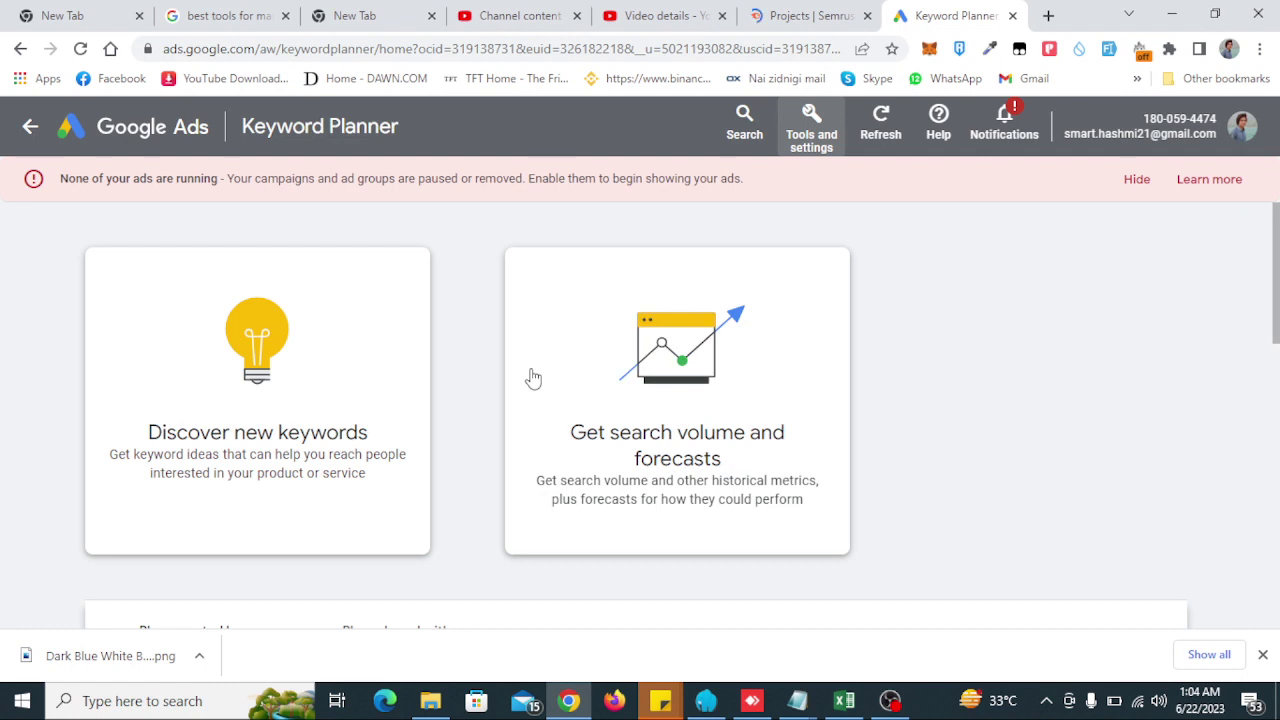
left_click(318, 347)
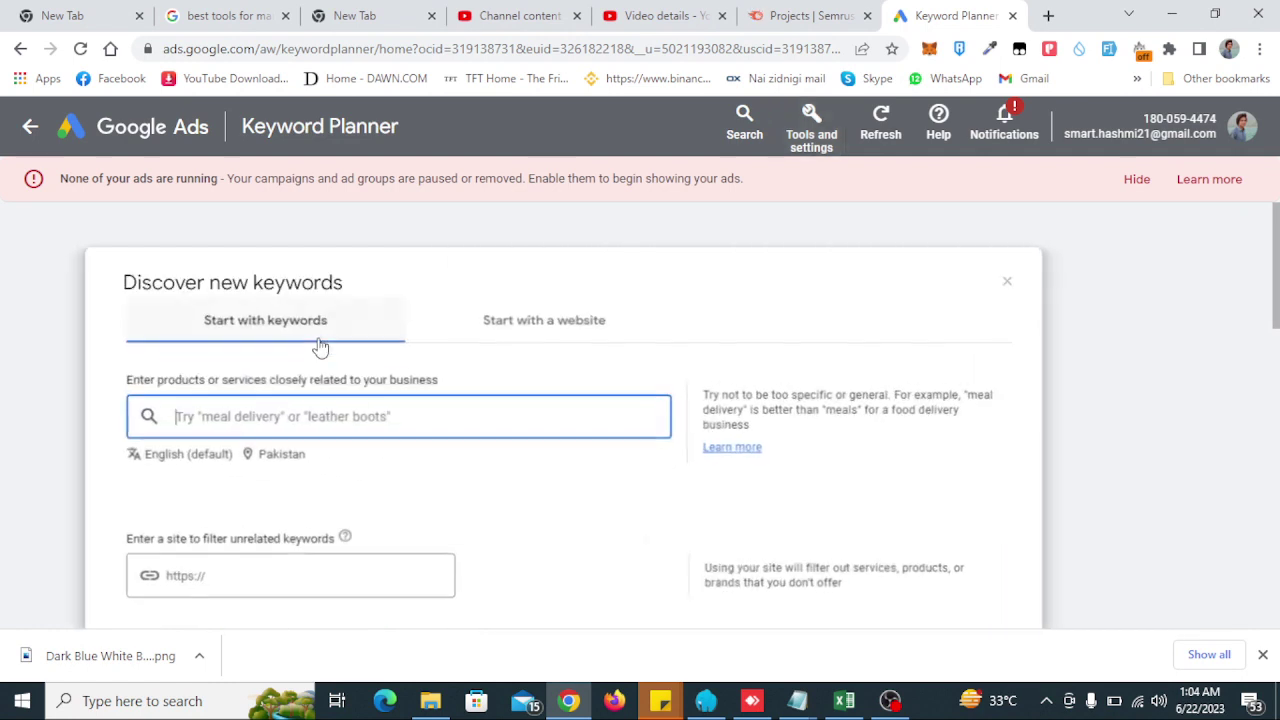
left_click(528, 340)
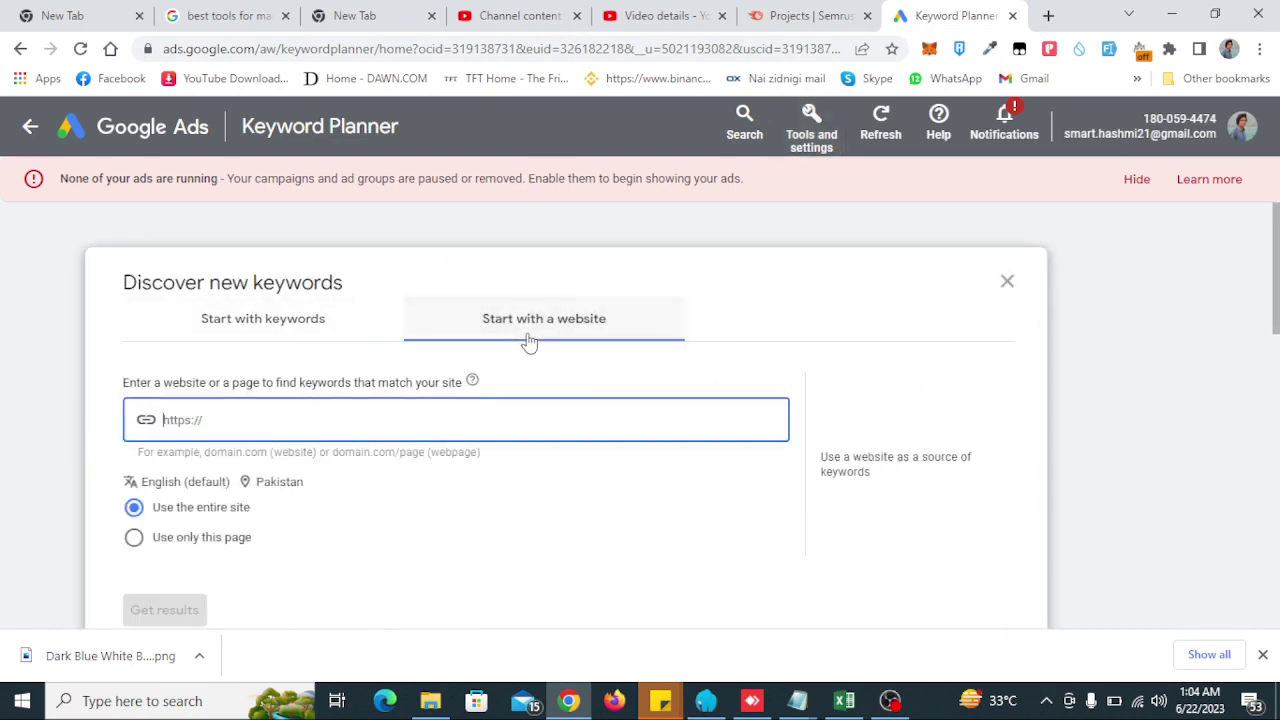
left_click(391, 419)
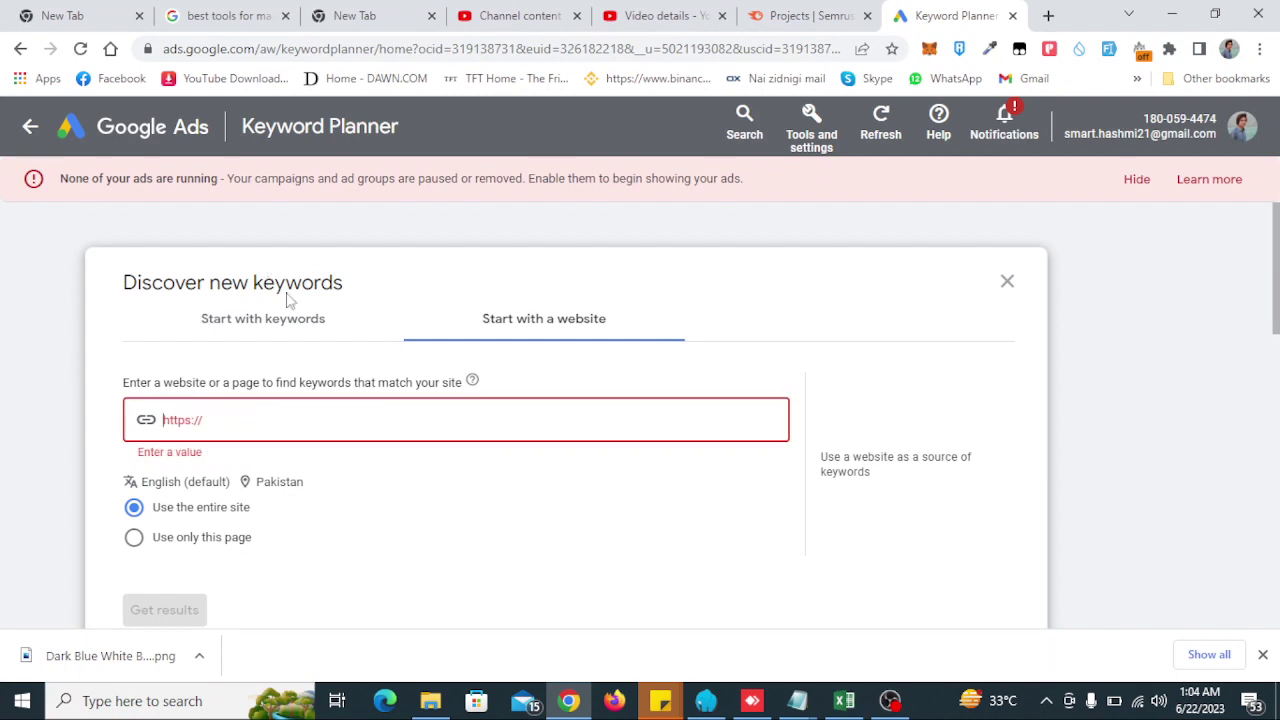
left_click(304, 330)
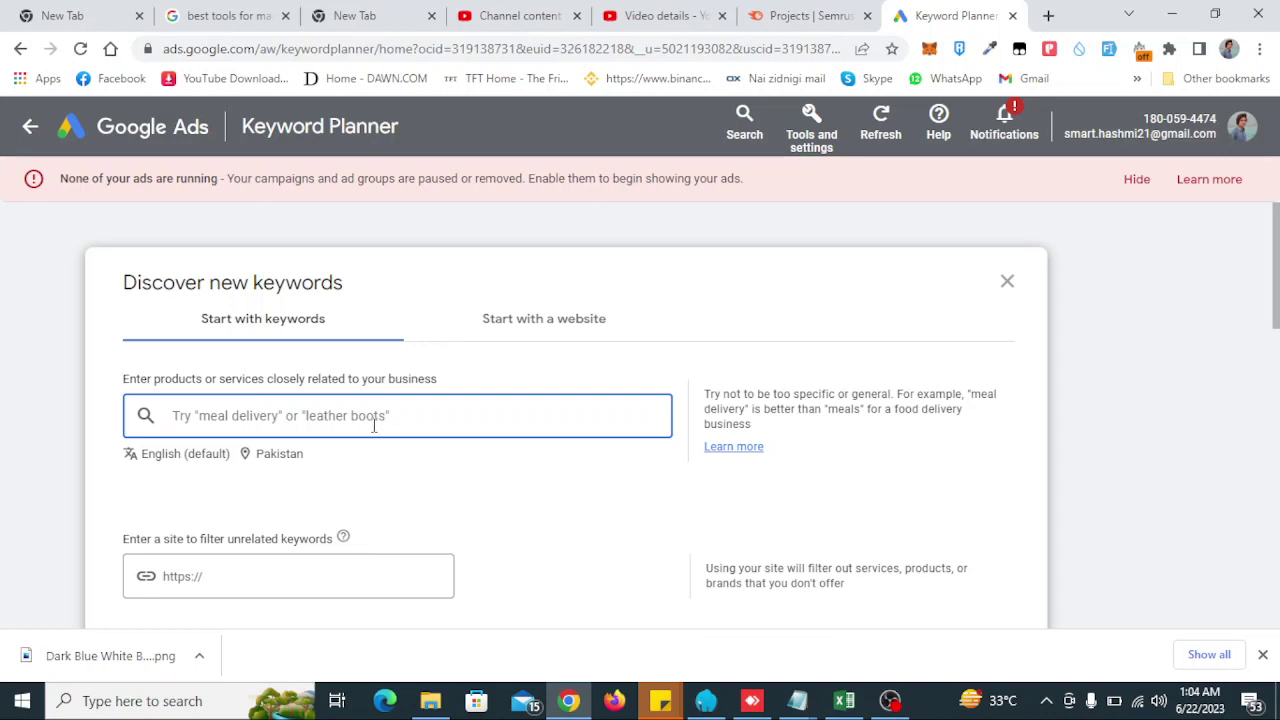
type("spectrum")
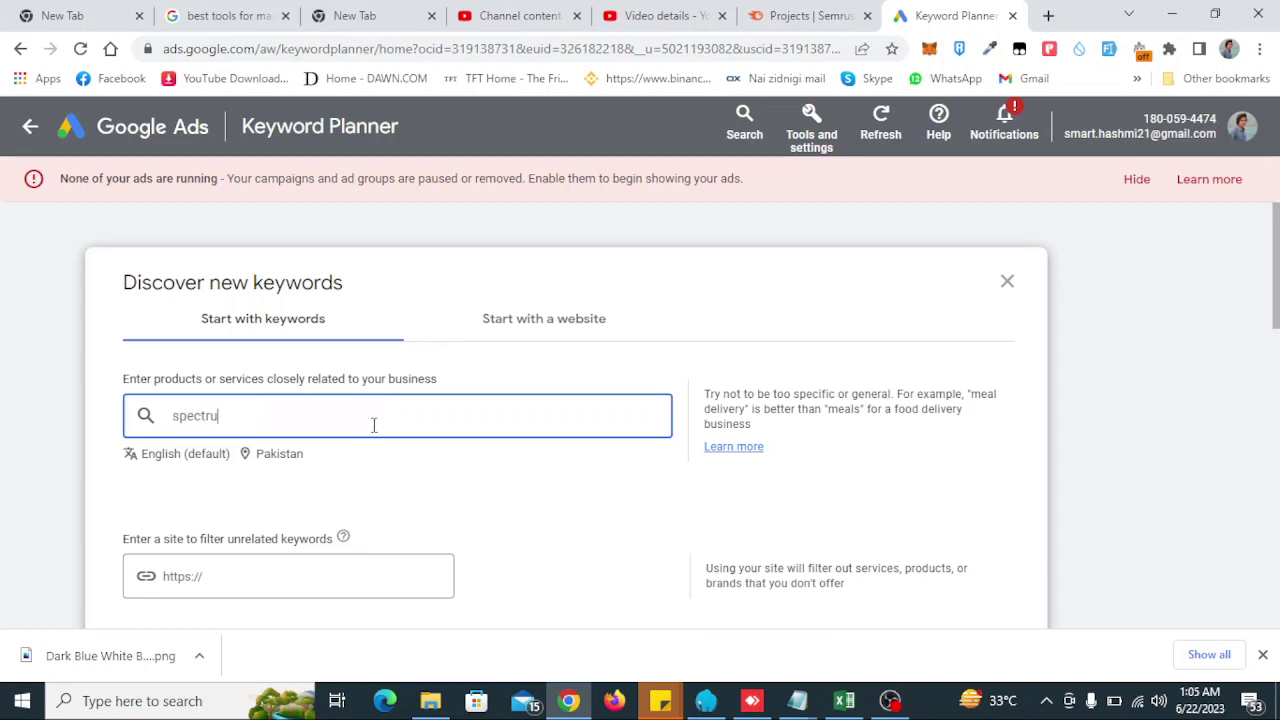
Replace Pakistan with United States as the targeted location for the keyword search and save it.
left_click(284, 455)
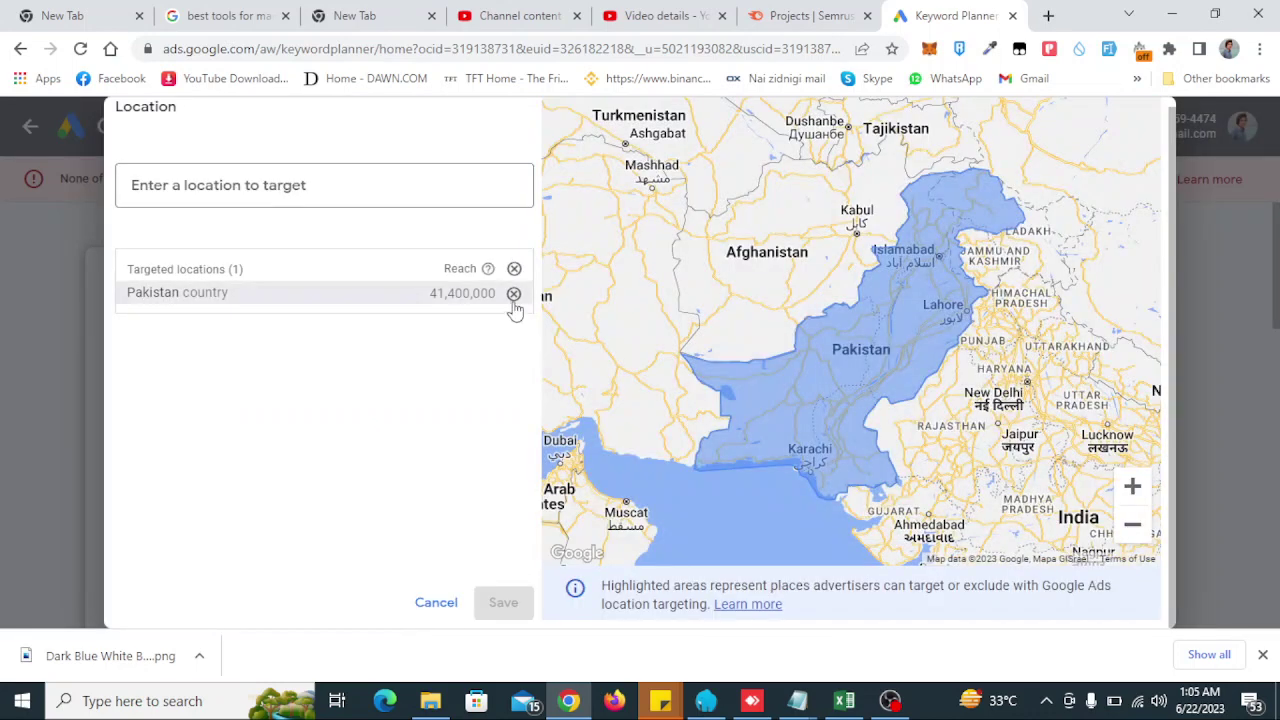
left_click(514, 294)
type("united")
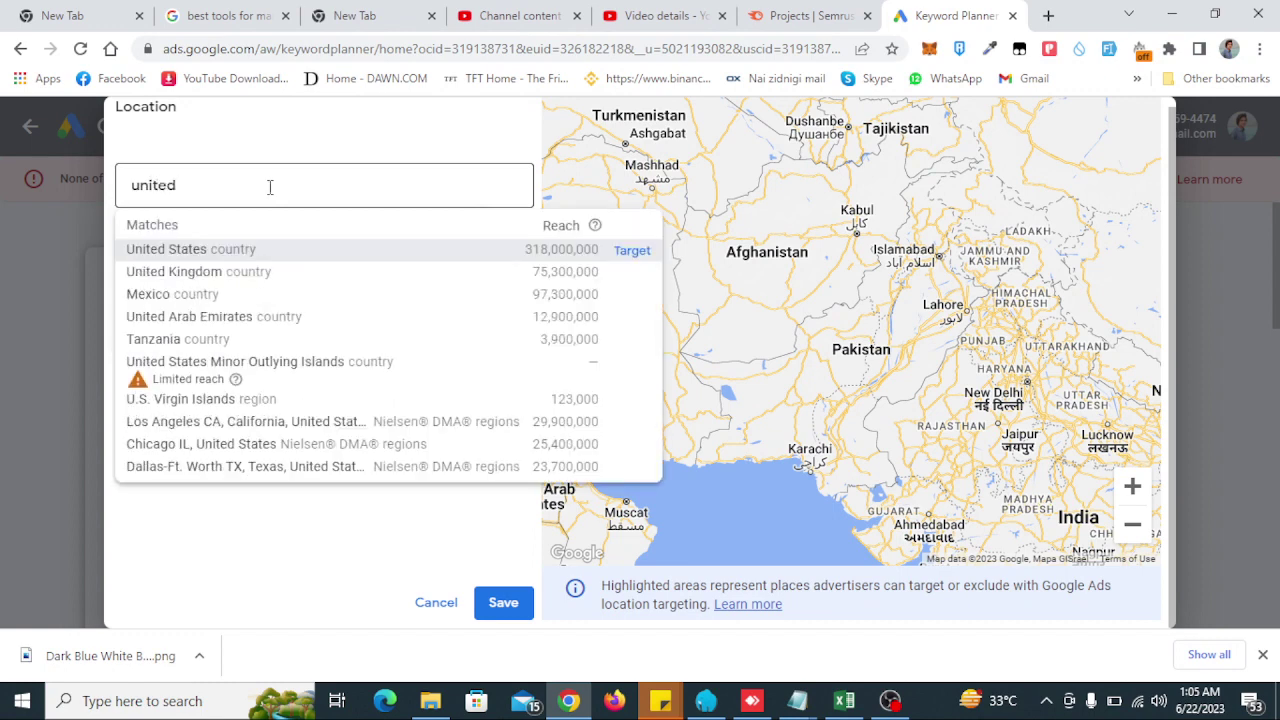
left_click(312, 250)
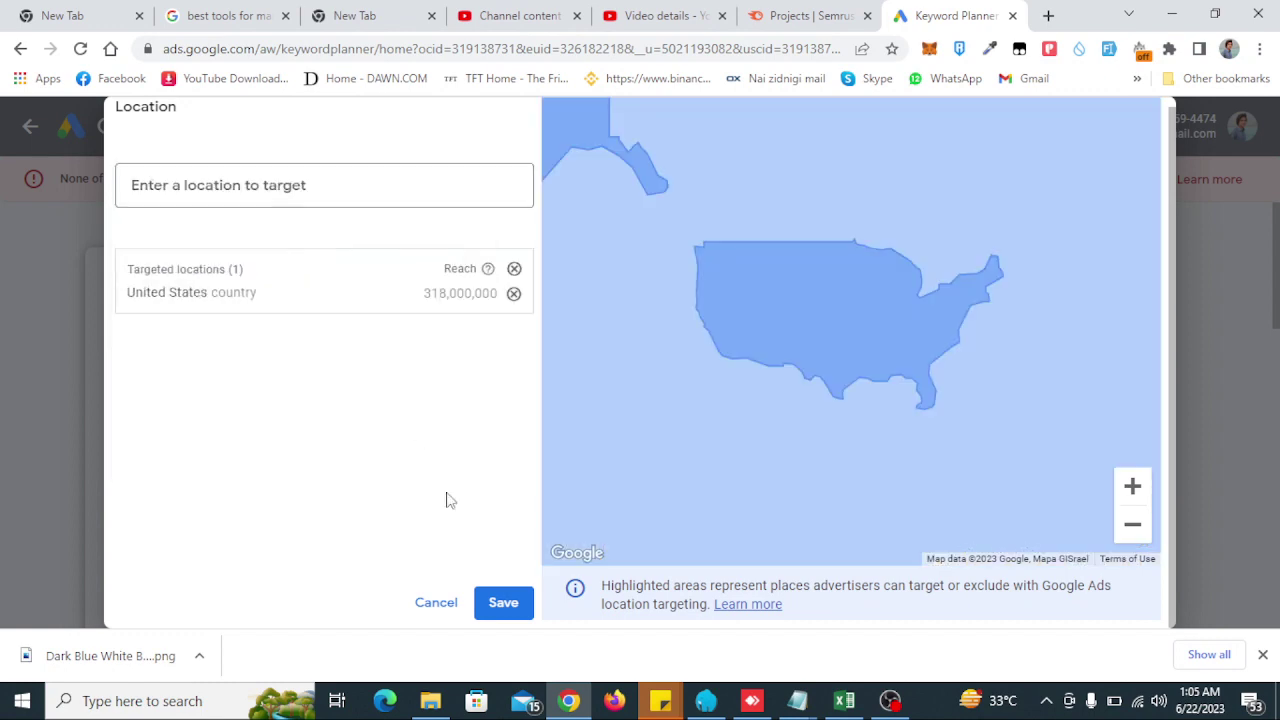
left_click(514, 603)
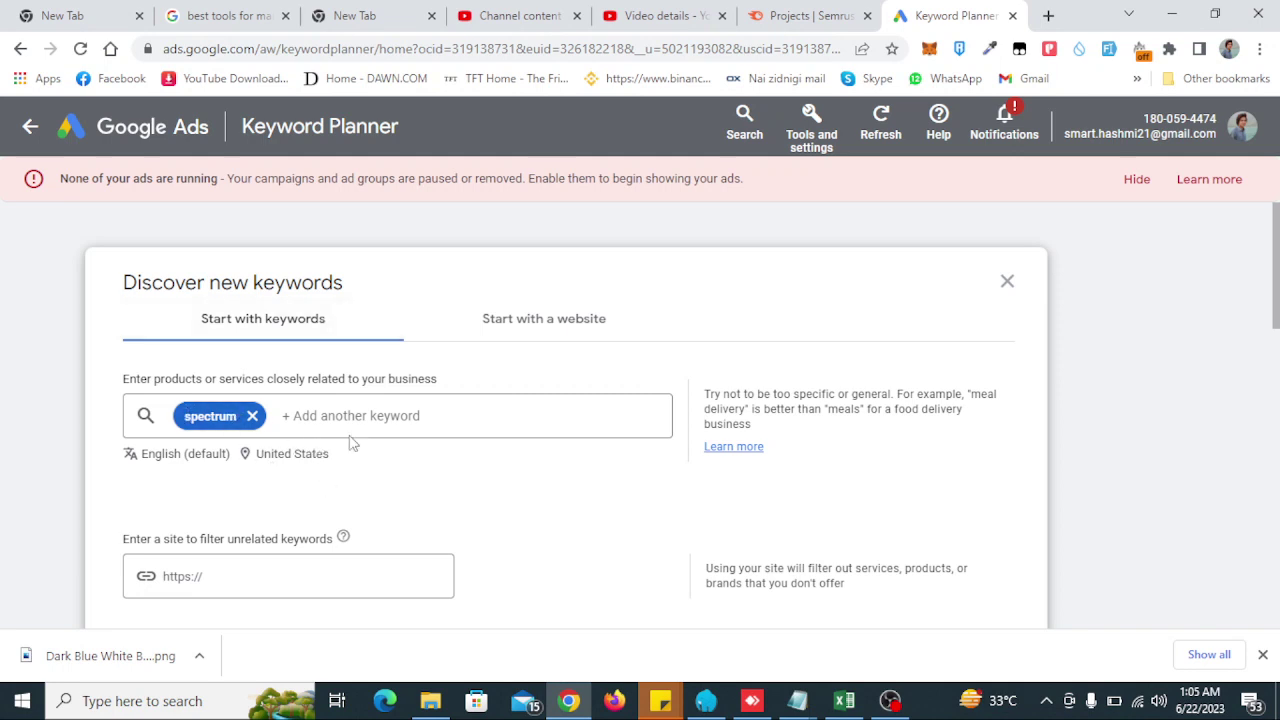
Add the keywords "spectrum bill" and "i want to pay my bill spectrum internet" and get the keyword ideas.
left_click(481, 412)
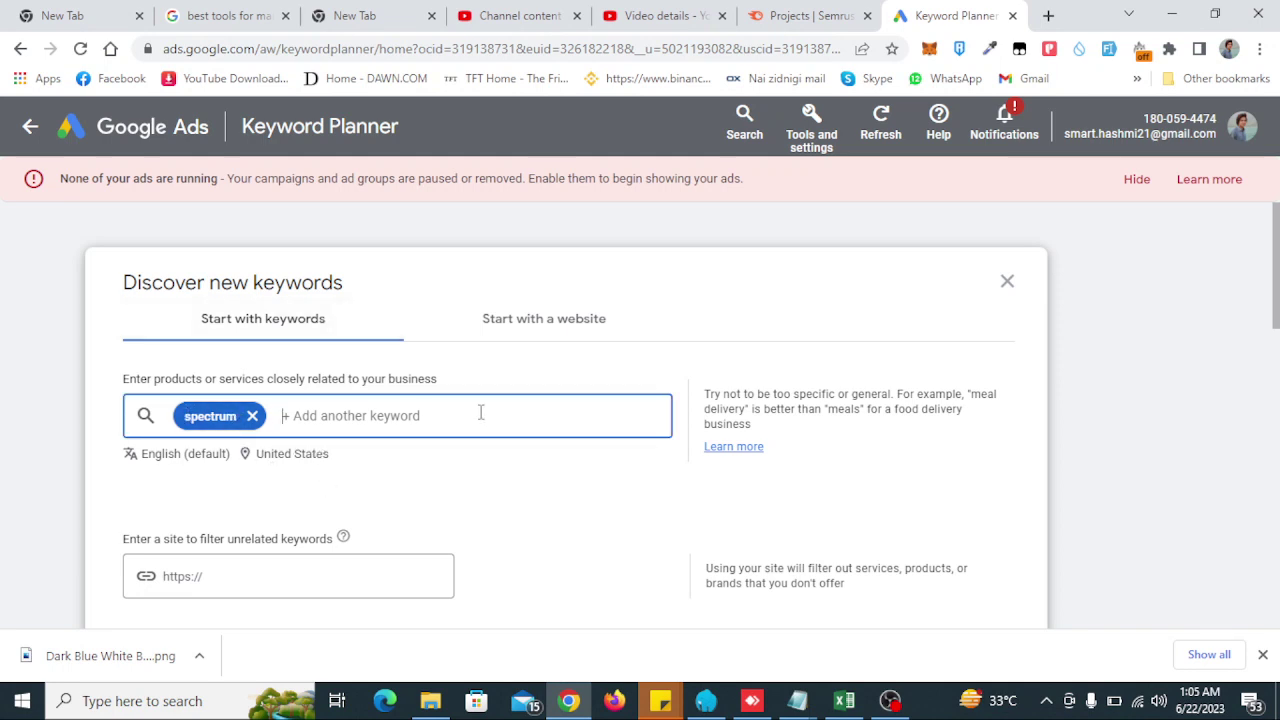
type("spectrum b")
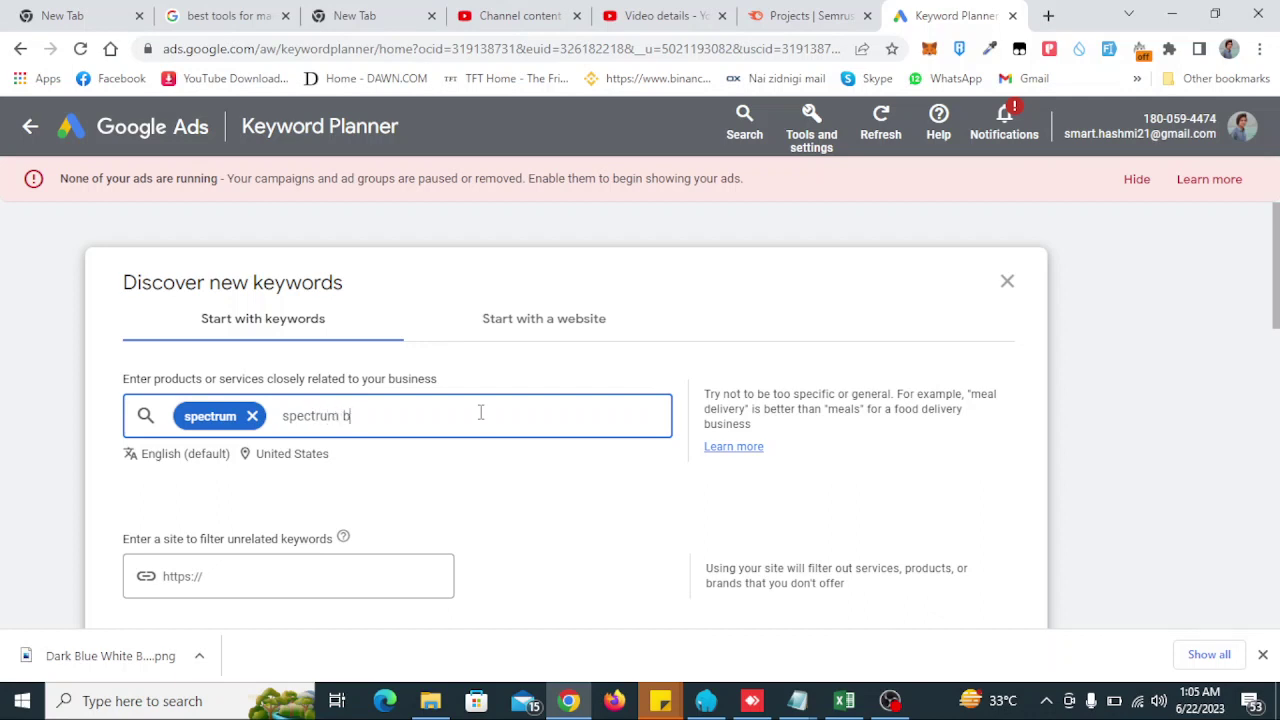
type("ill")
key("Return")
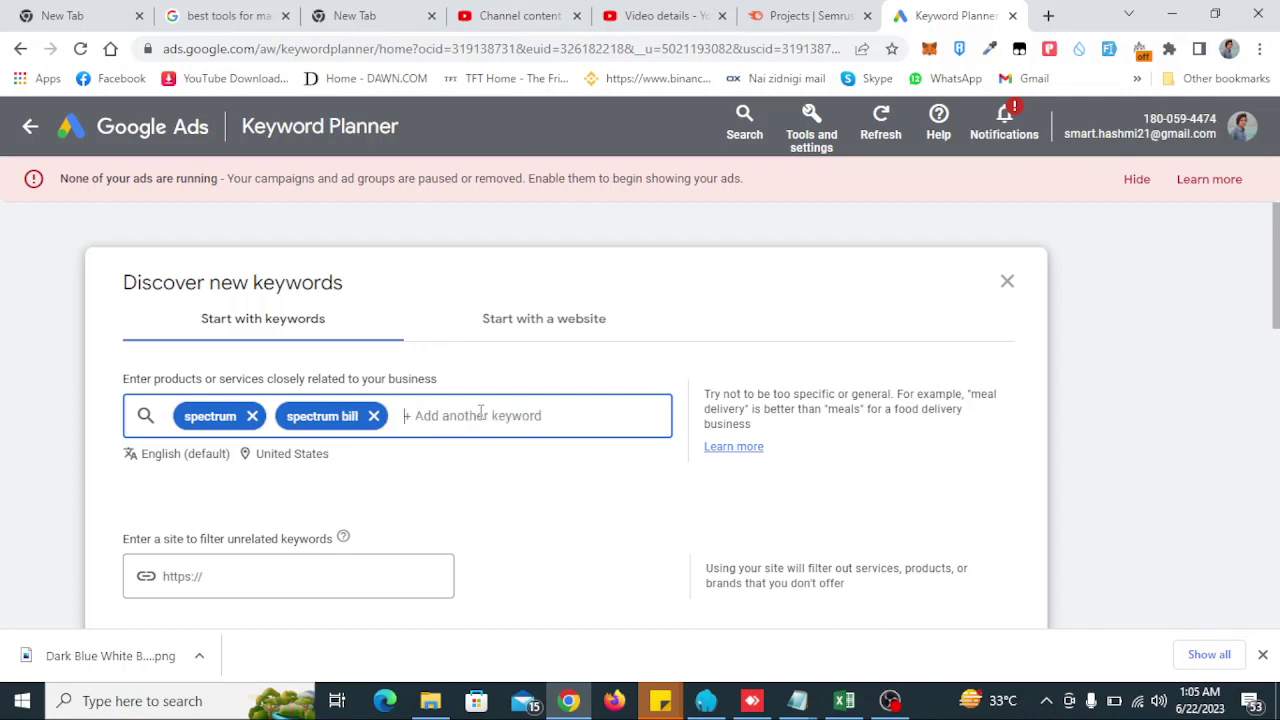
type("i want to")
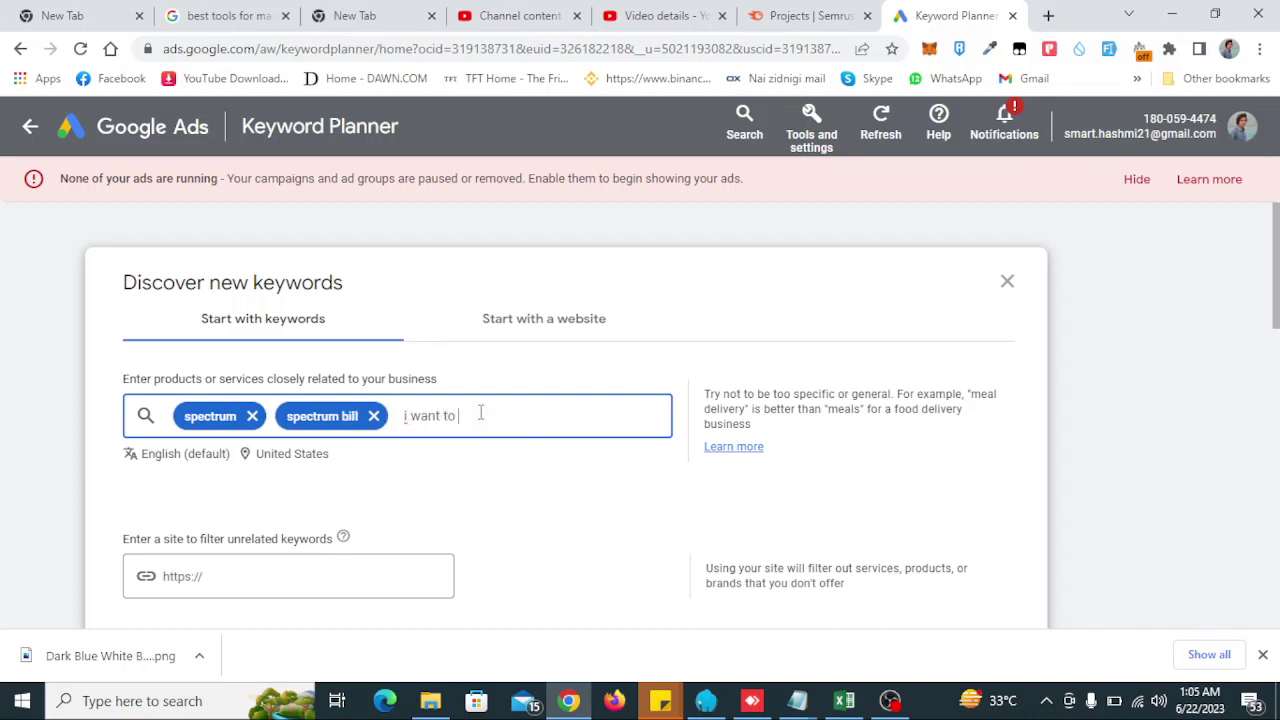
type(" pay my bill spectrum internet")
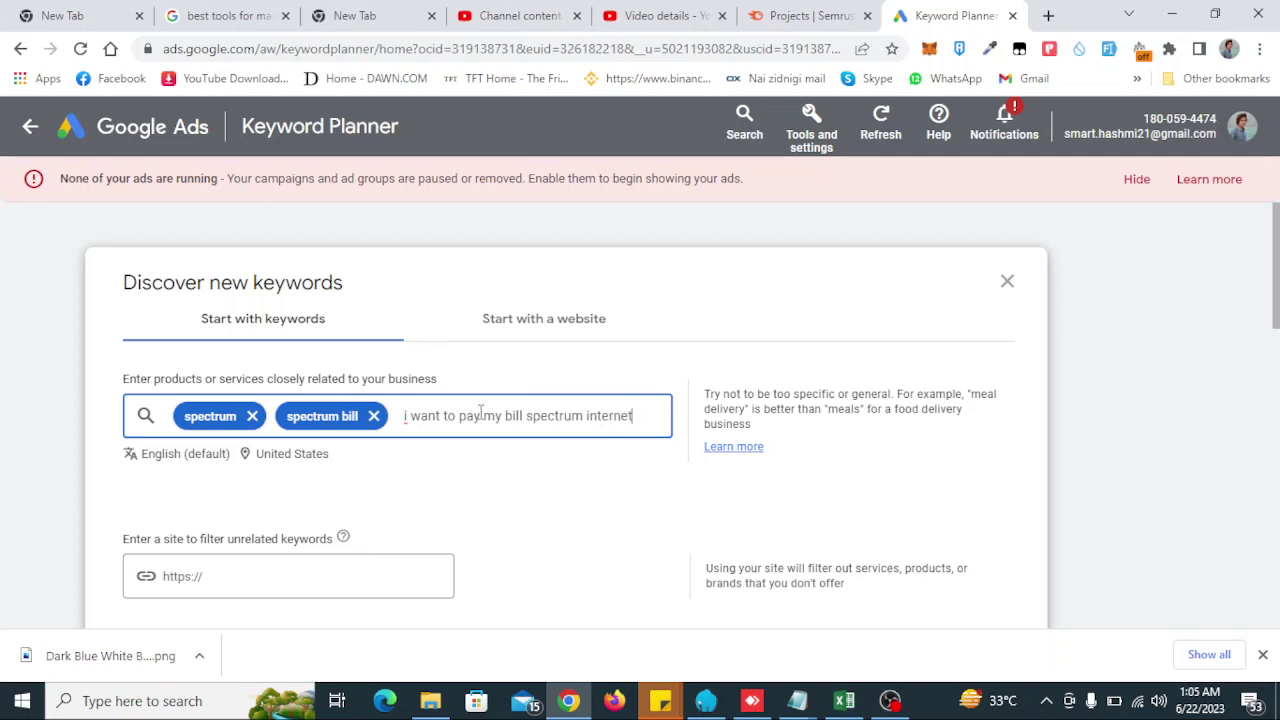
key("Return")
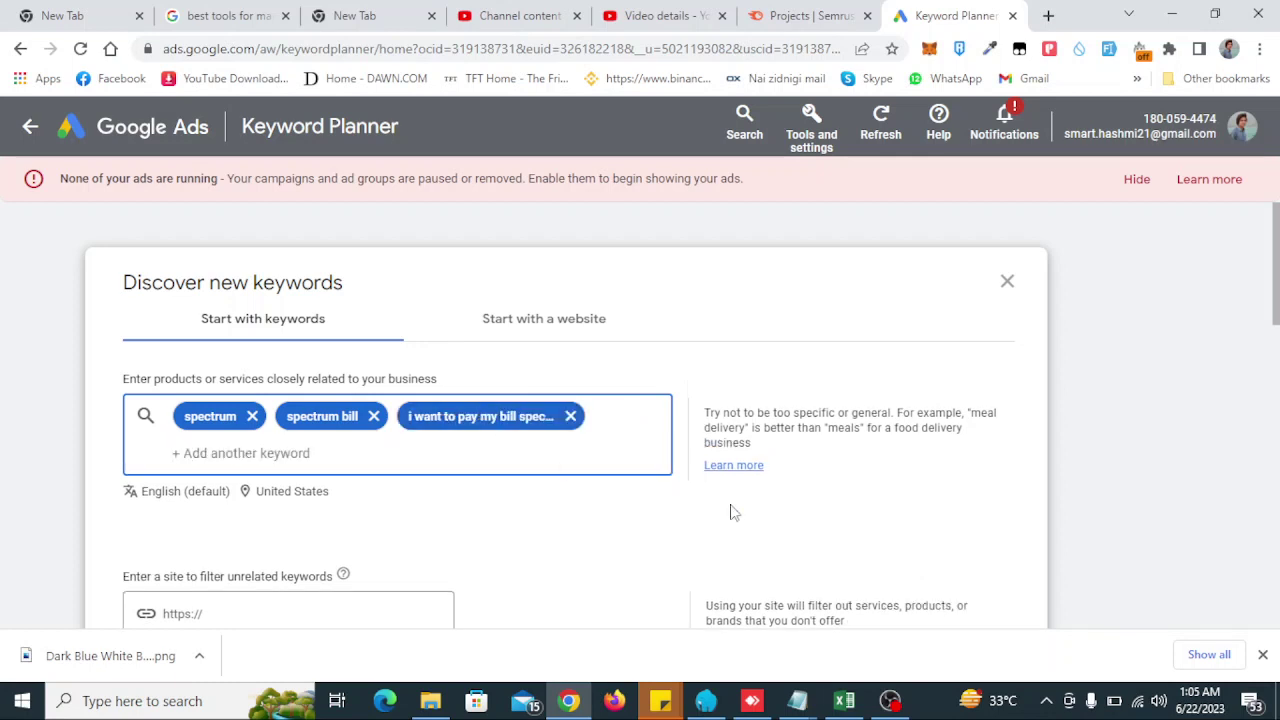
scroll(1094, 398, "down", 2)
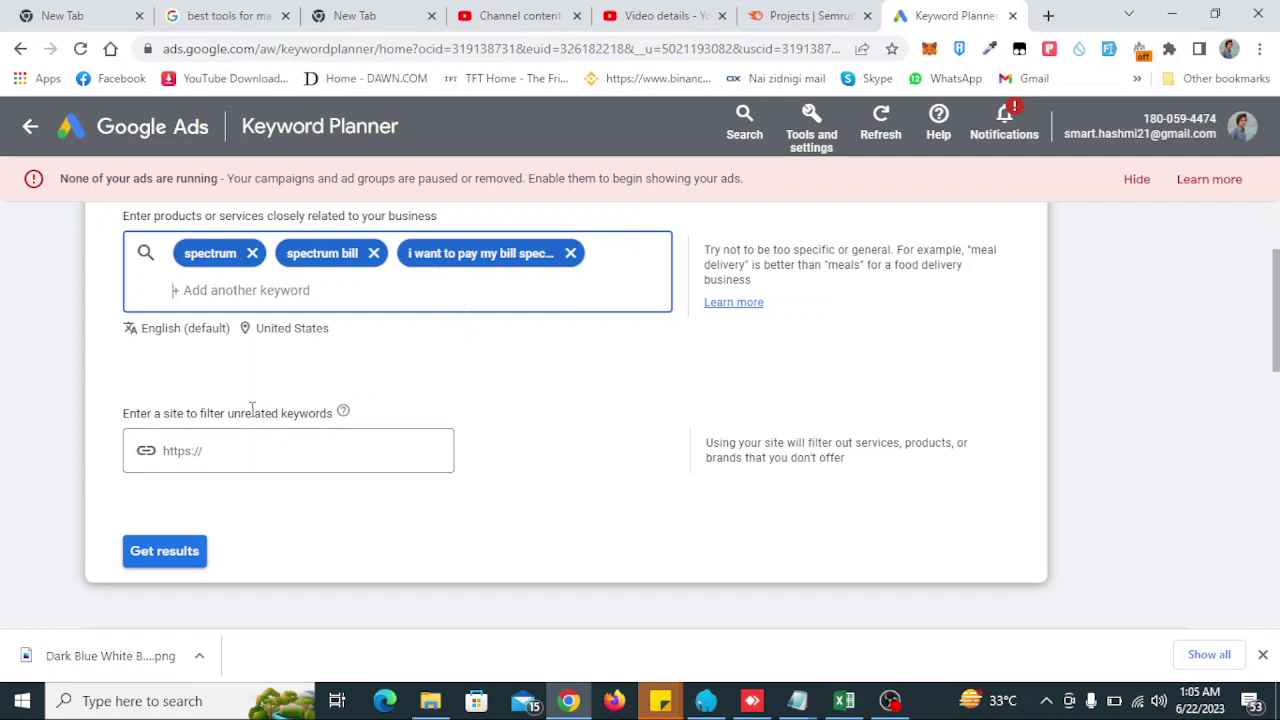
left_click(191, 555)
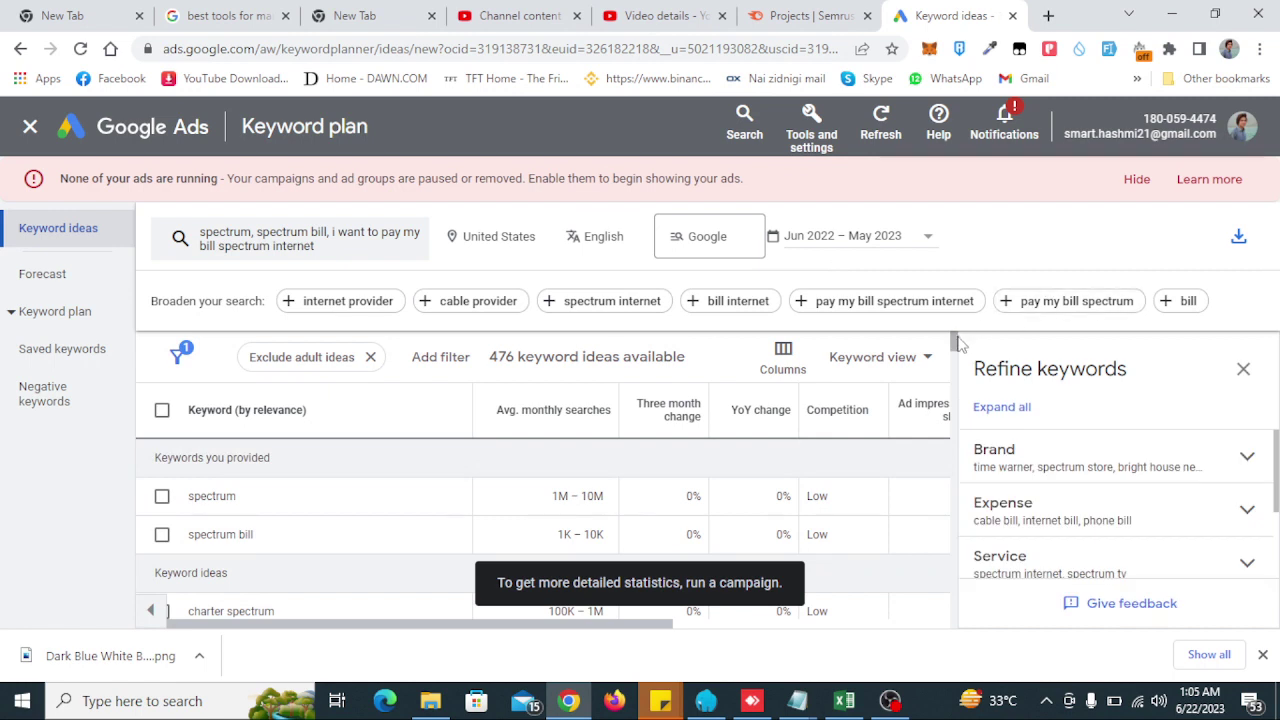
Examine the keyword ideas' YoY change, competition and top-of-page bid columns, temporarily hiding the keyword refinements for a full view.
scroll(955, 345, "down", 2)
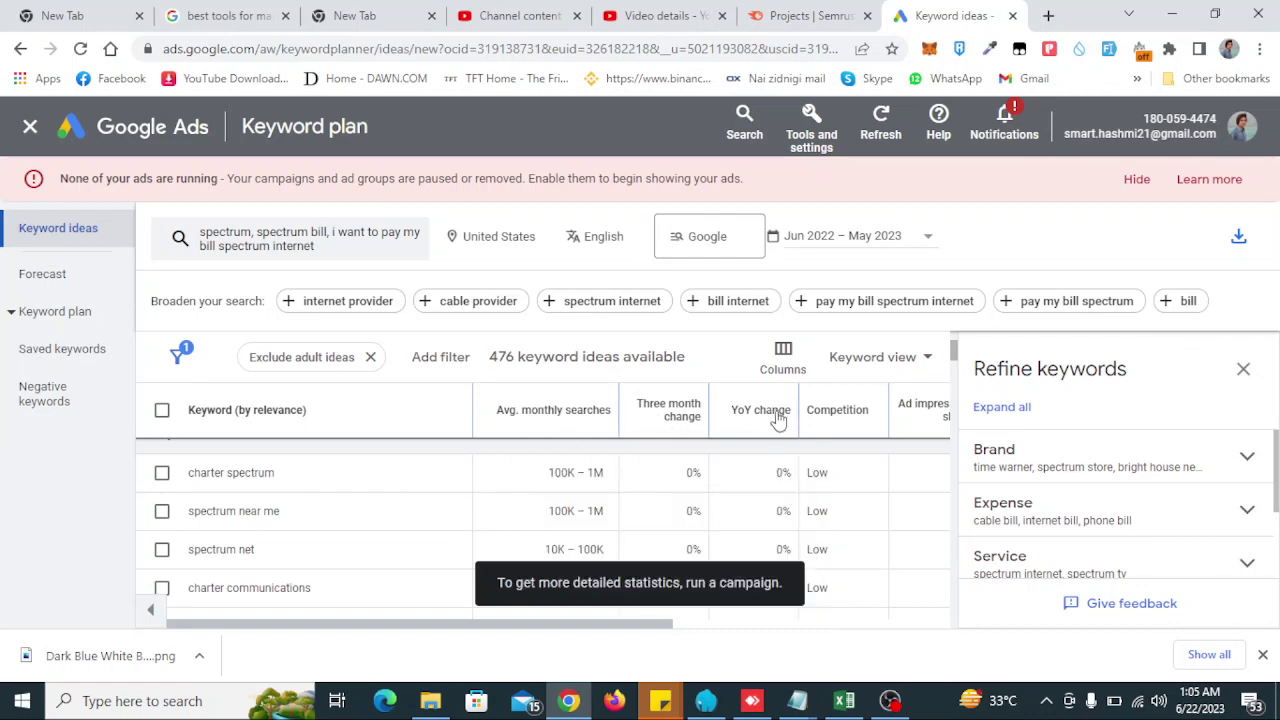
mouse_move(780, 420)
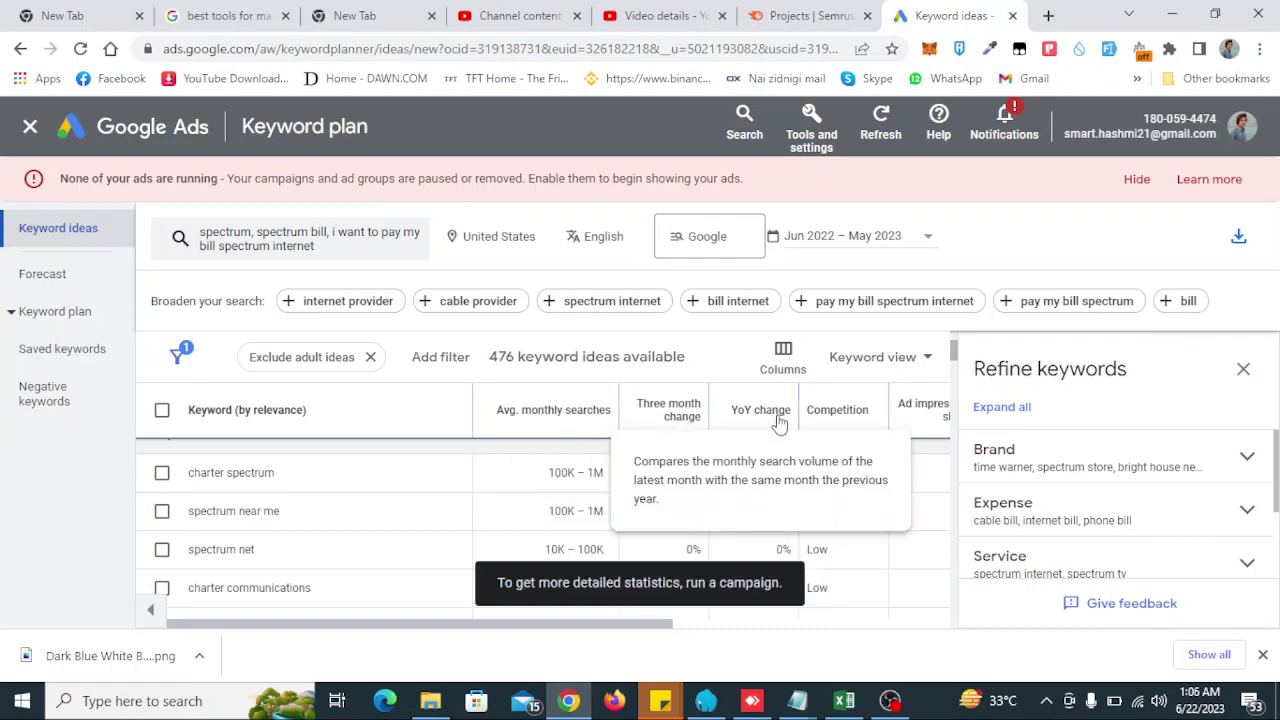
mouse_move(867, 422)
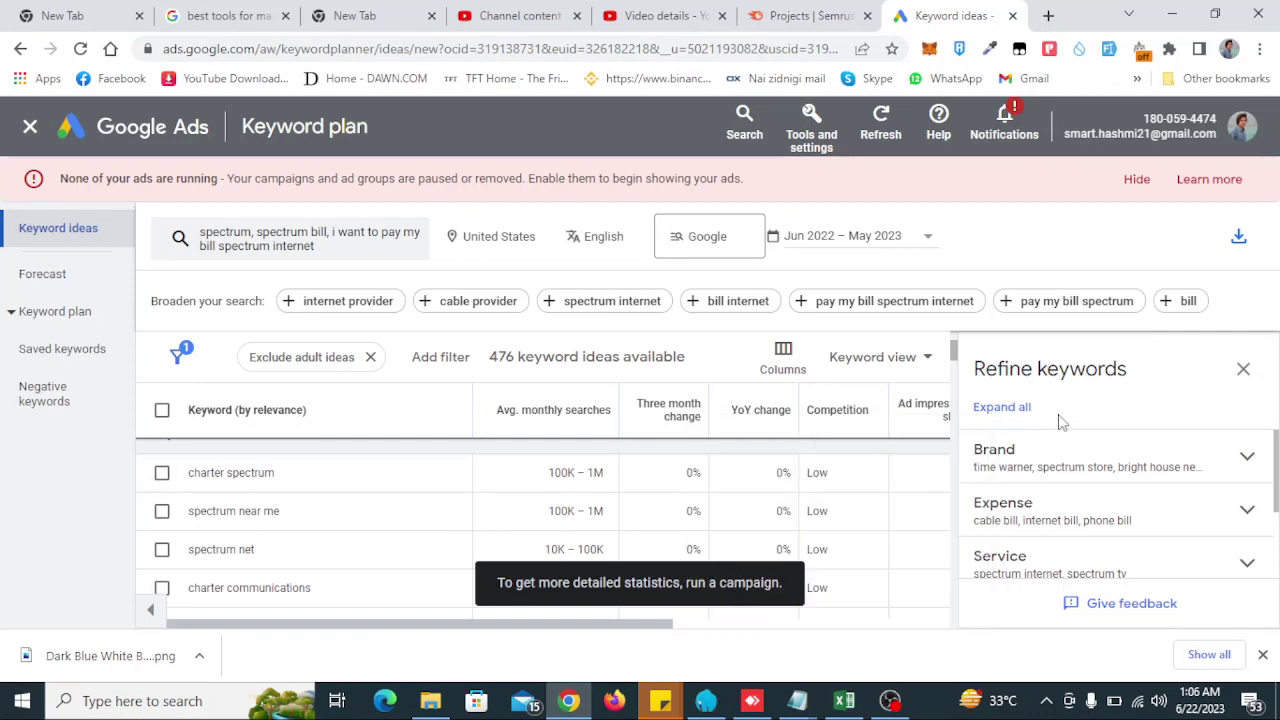
left_click(1243, 371)
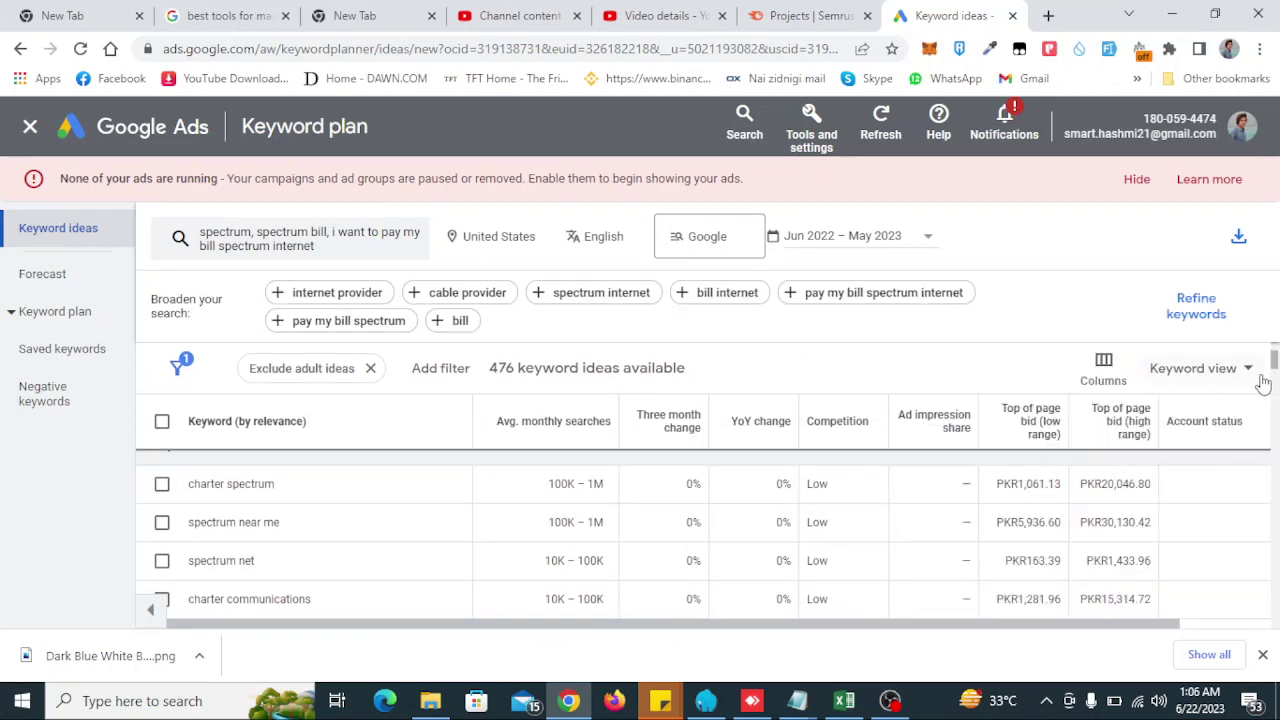
mouse_move(1022, 440)
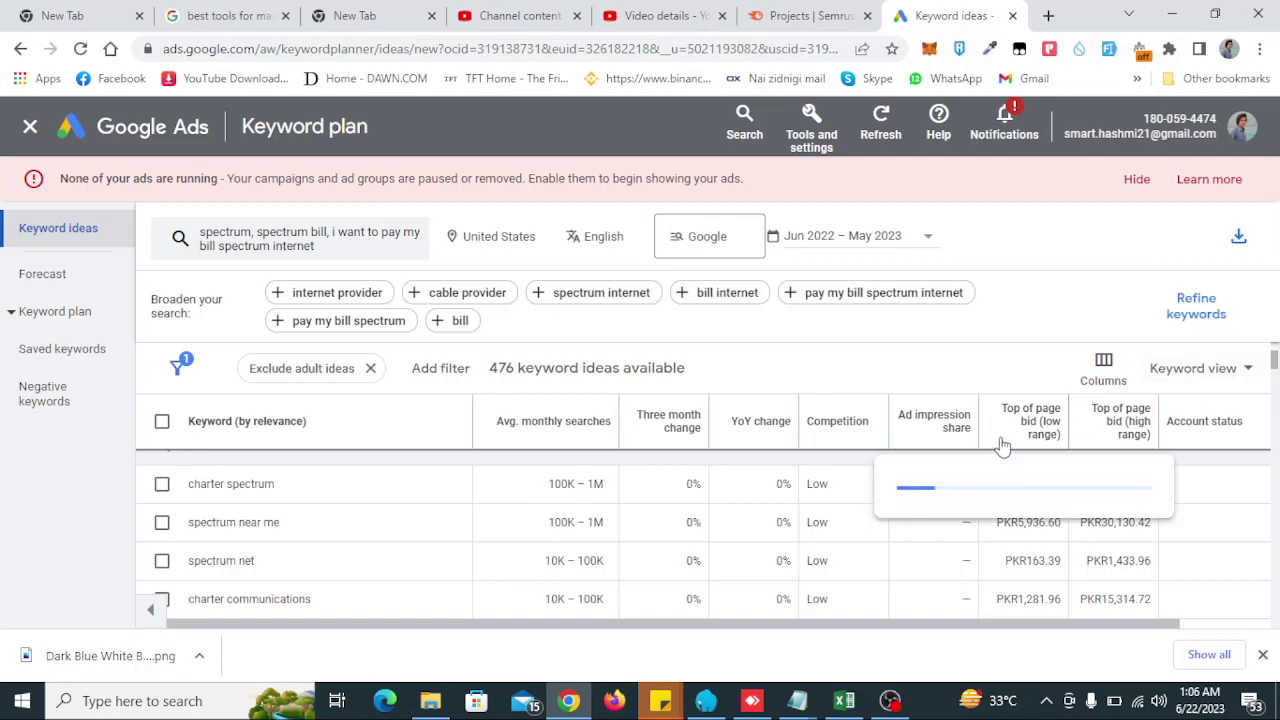
mouse_move(1117, 428)
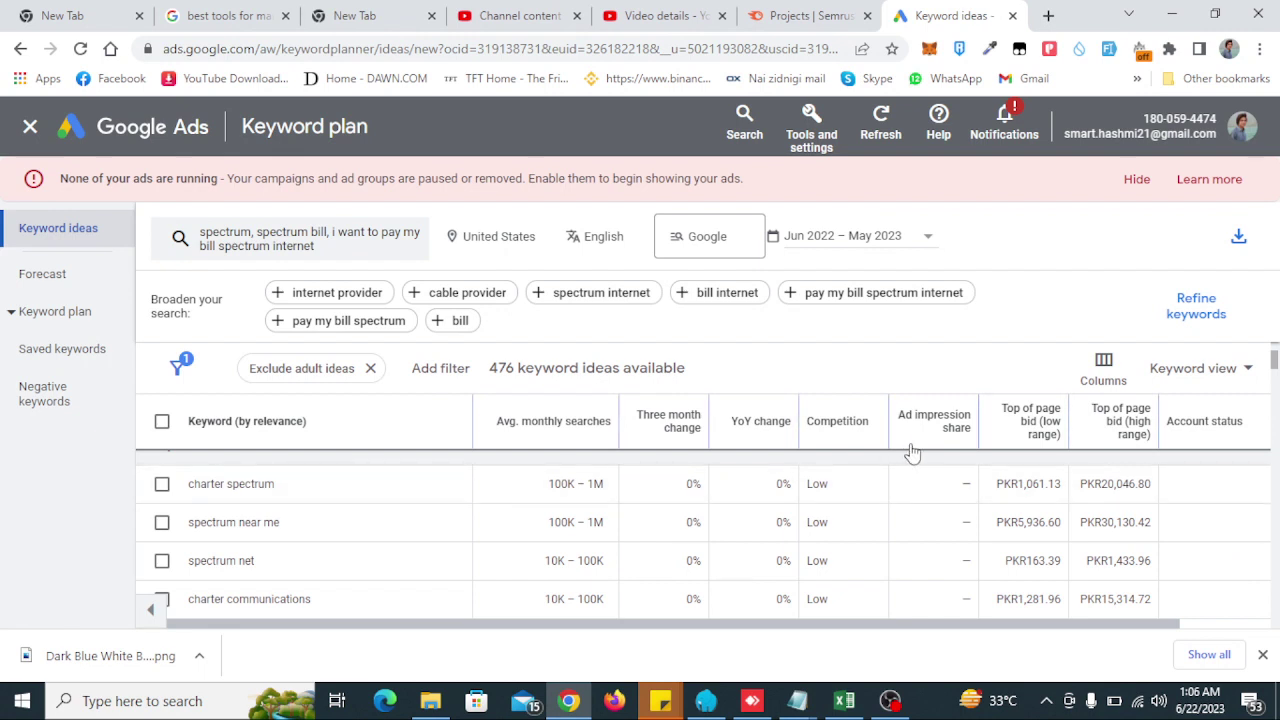
left_click(1196, 314)
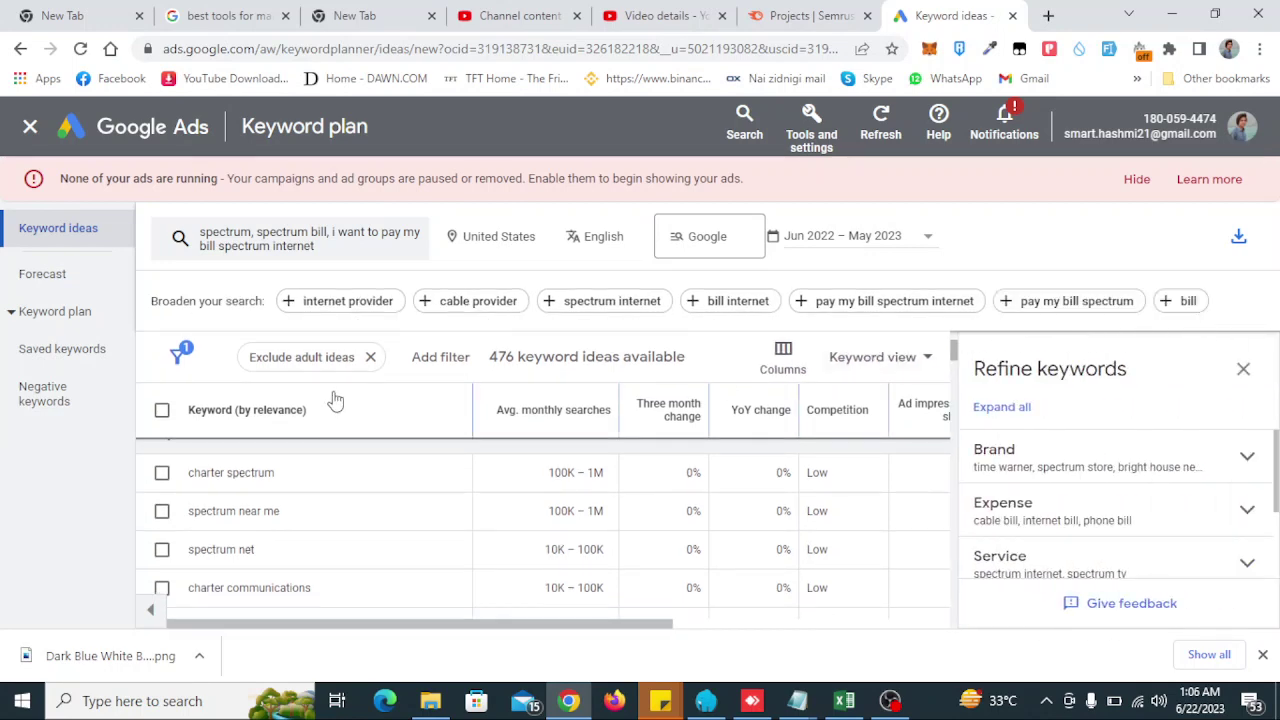
Select all keyword ideas on the current page and look through the keyword refinement categories down to Others.
left_click(162, 410)
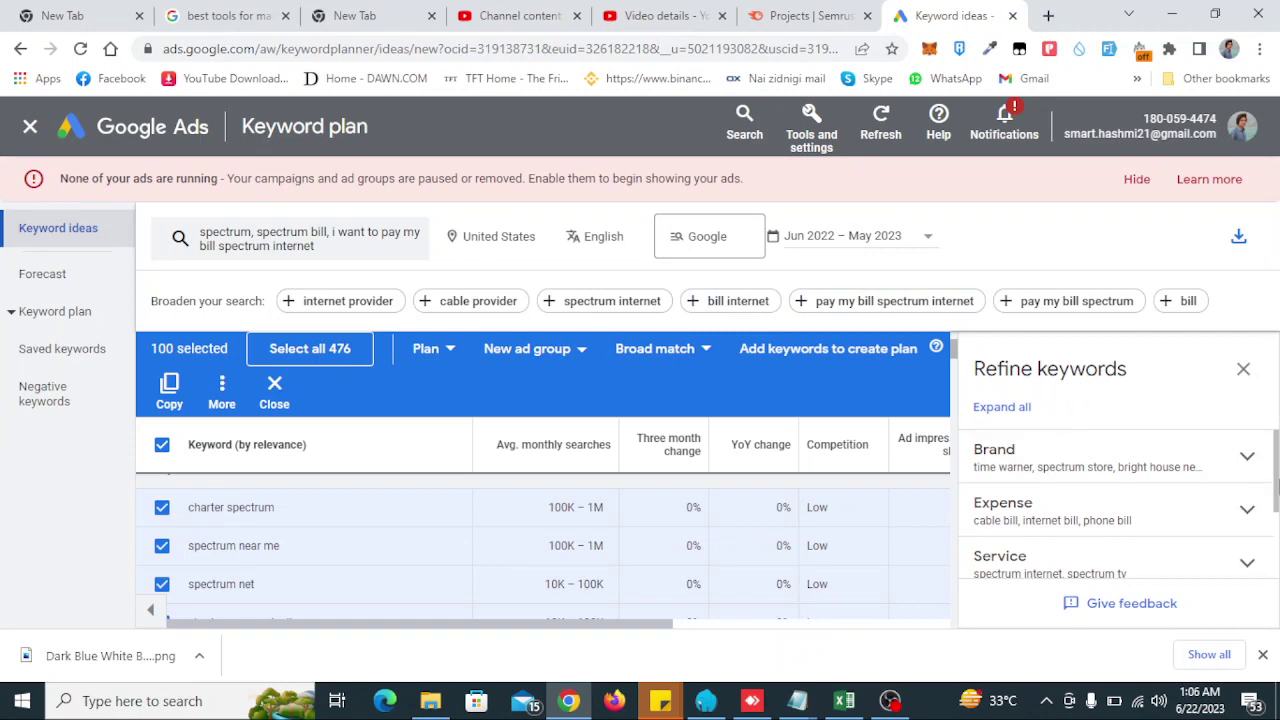
triple_click(1003, 503)
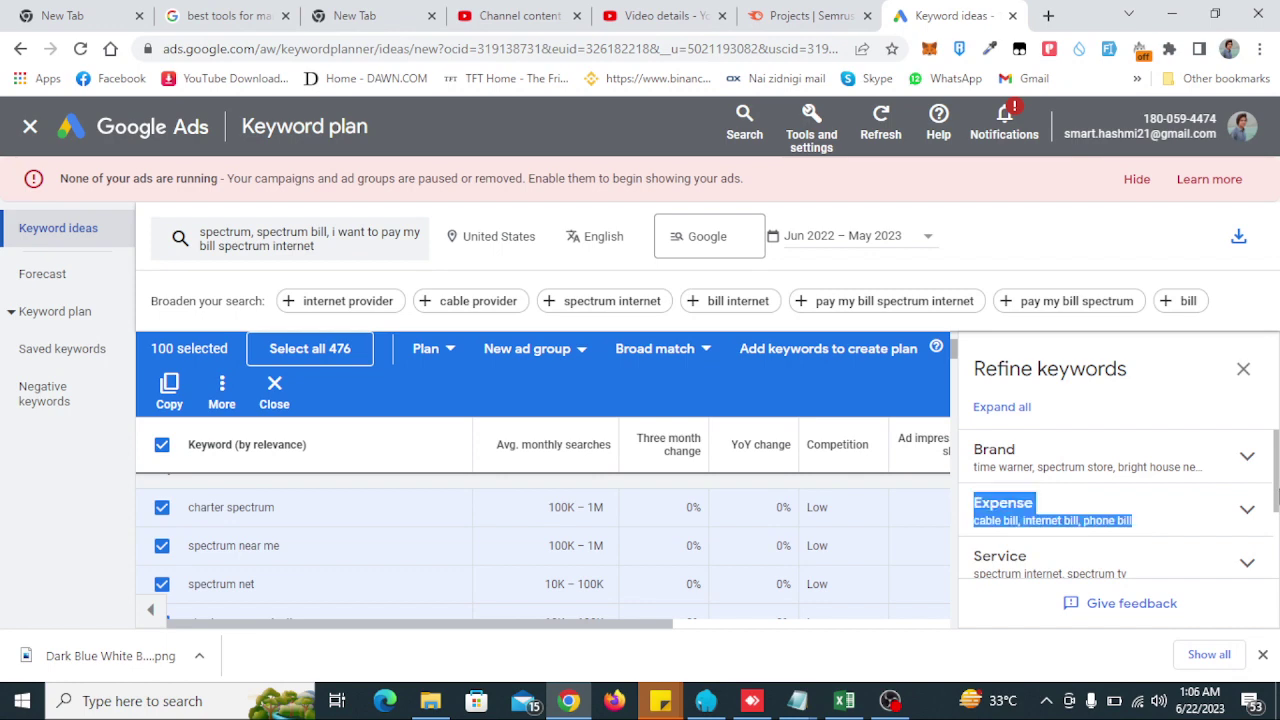
left_click_drag(1275, 505, 1275, 585)
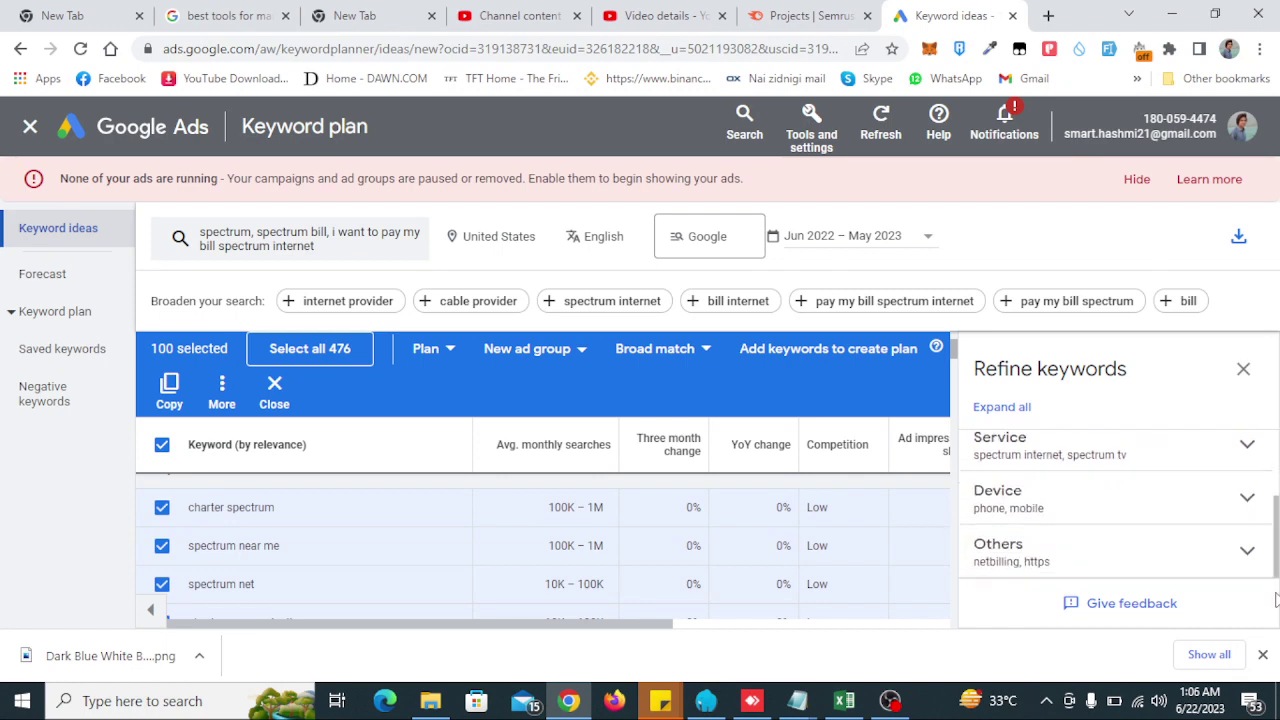
Expand the Device and Brand keyword refinements, look through their entries, and close the refinements.
left_click(1248, 500)
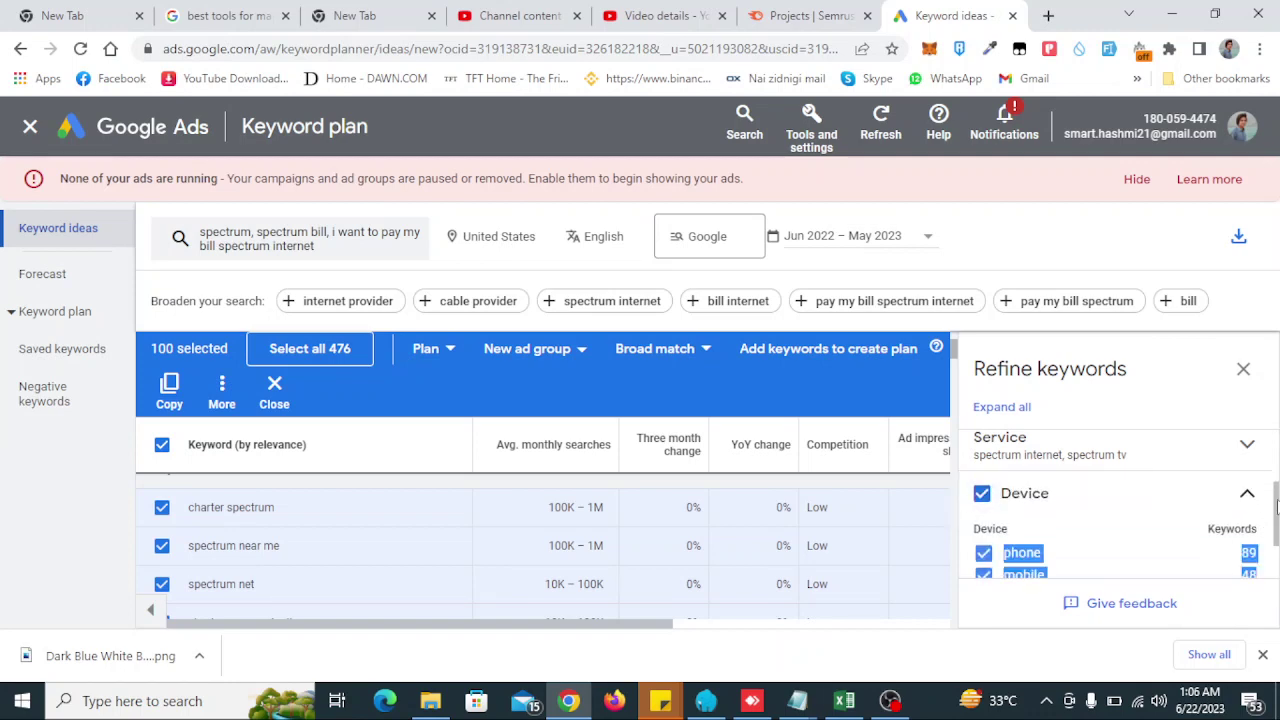
left_click_drag(1275, 530, 1276, 450)
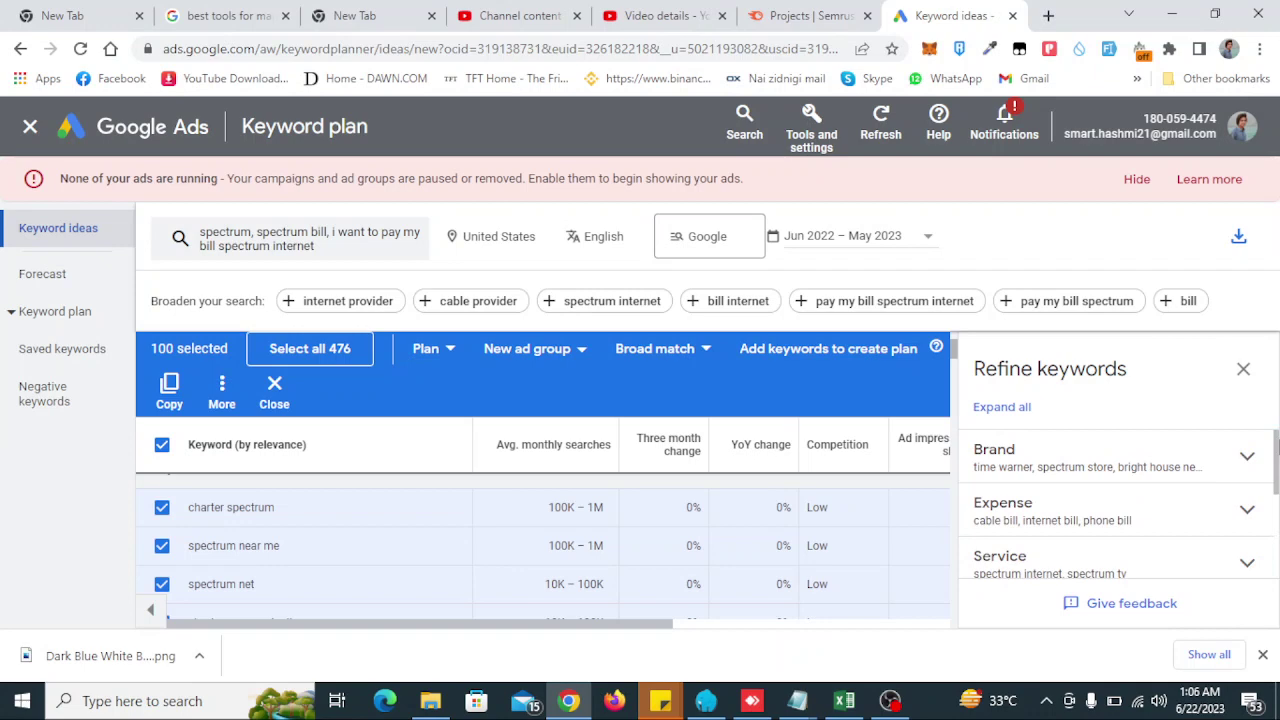
left_click(1247, 456)
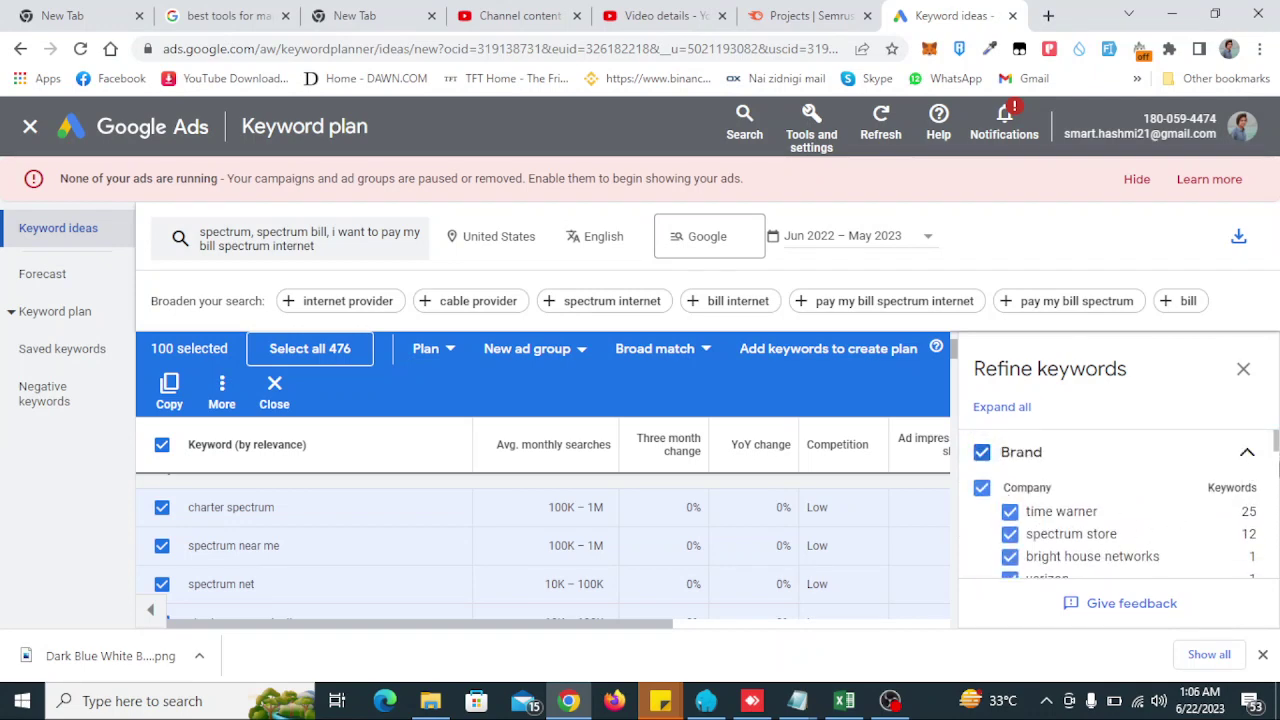
scroll(1277, 458, "down", 2)
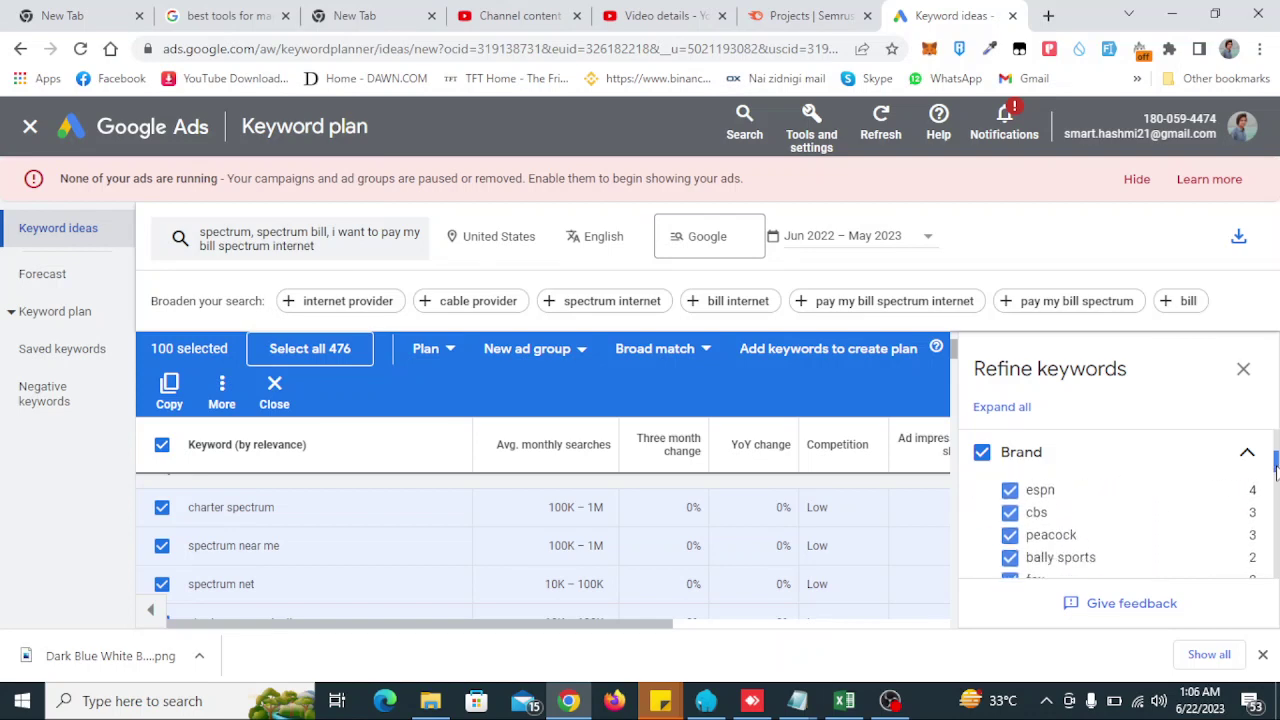
mouse_move(1277, 458)
left_mouse_down()
mouse_move(1268, 532)
mouse_move(1275, 440)
left_mouse_up()
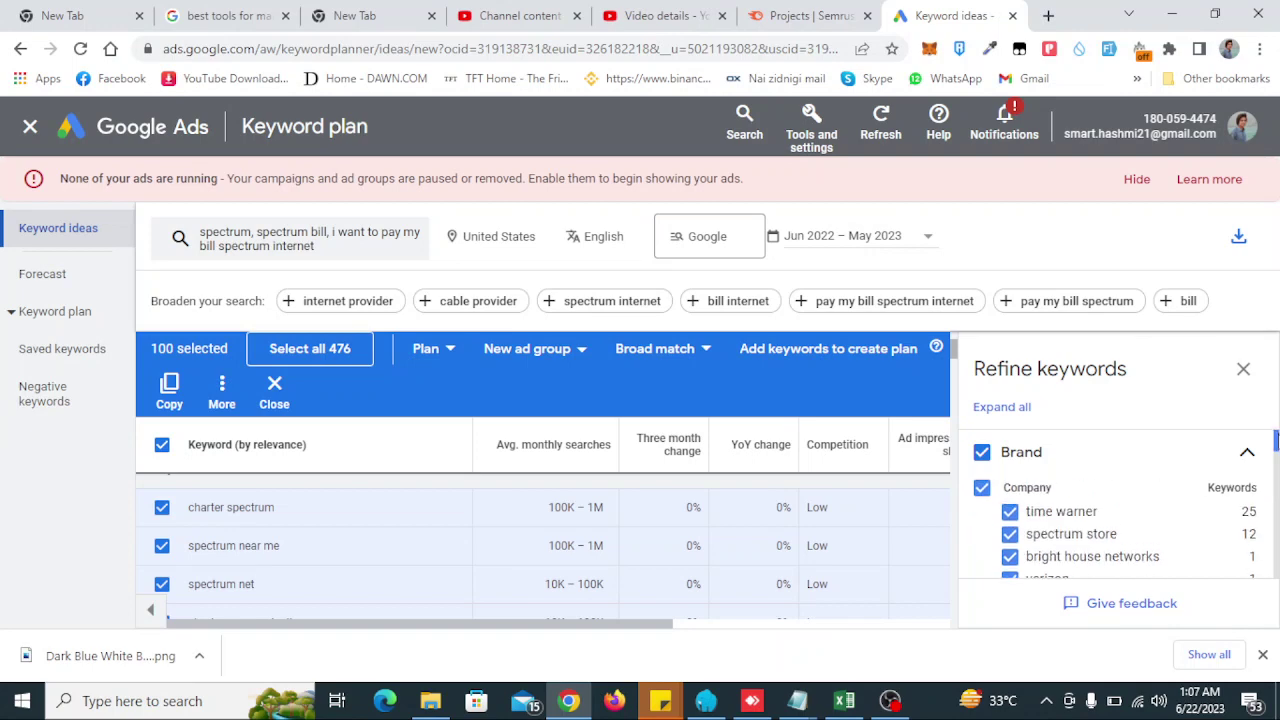
left_click(1243, 368)
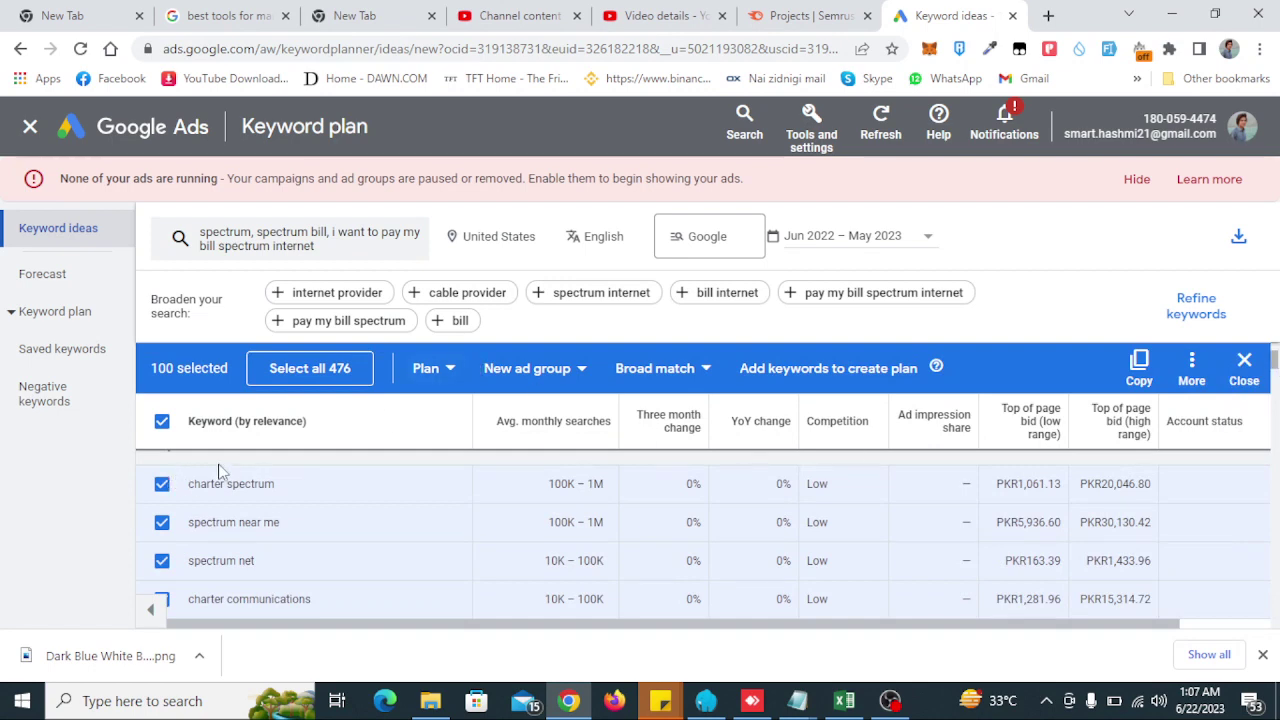
Remove all three keywords from the keyword search and switch it to start with a website instead.
left_click(347, 252)
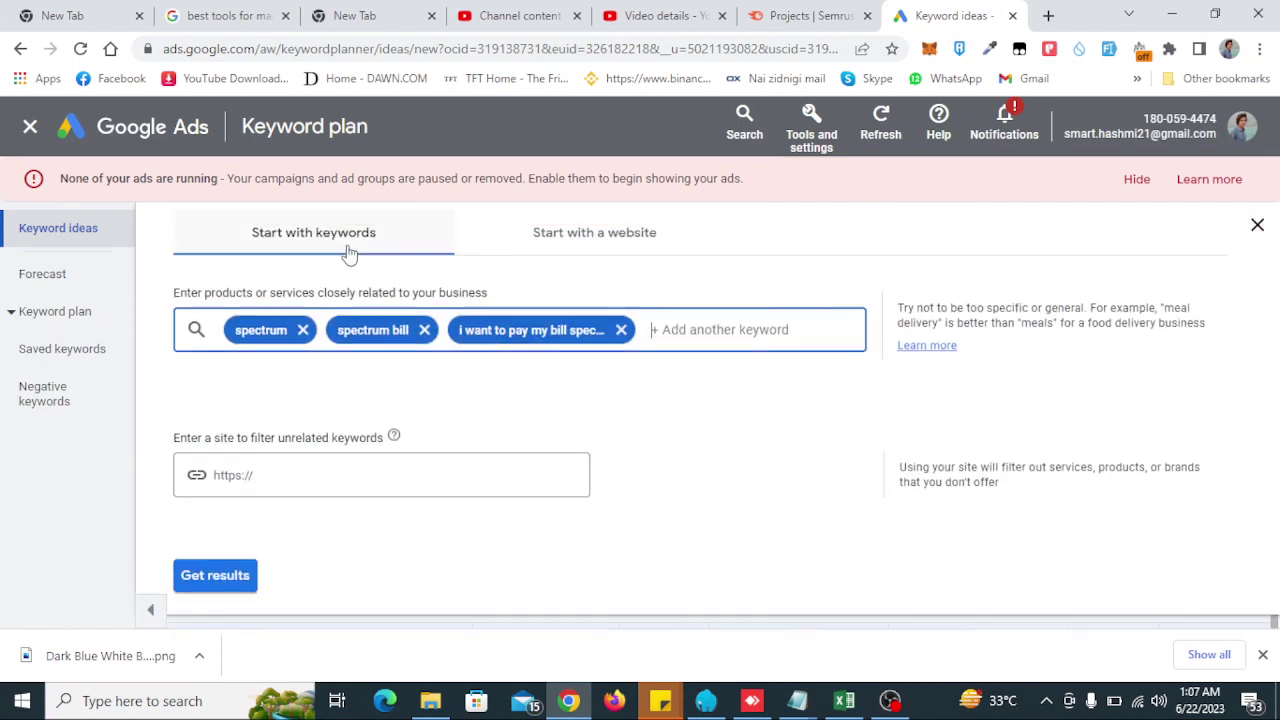
left_click(424, 330)
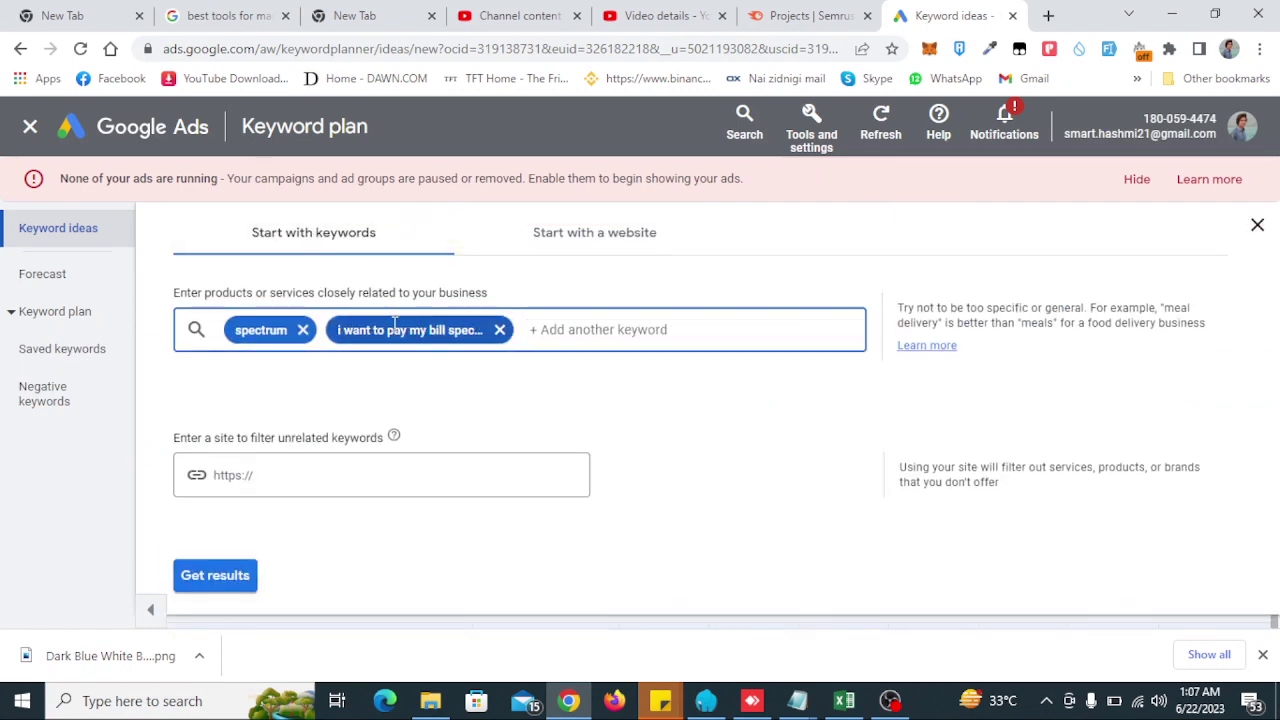
left_click(302, 330)
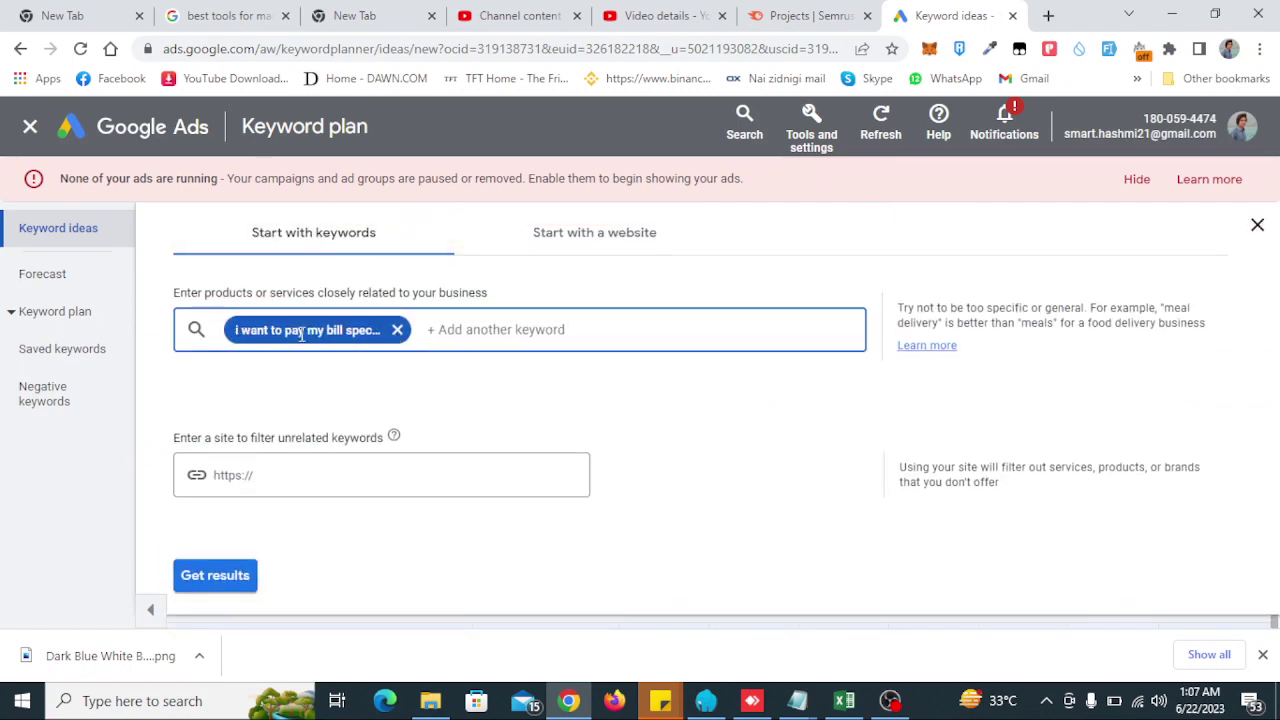
left_click(396, 331)
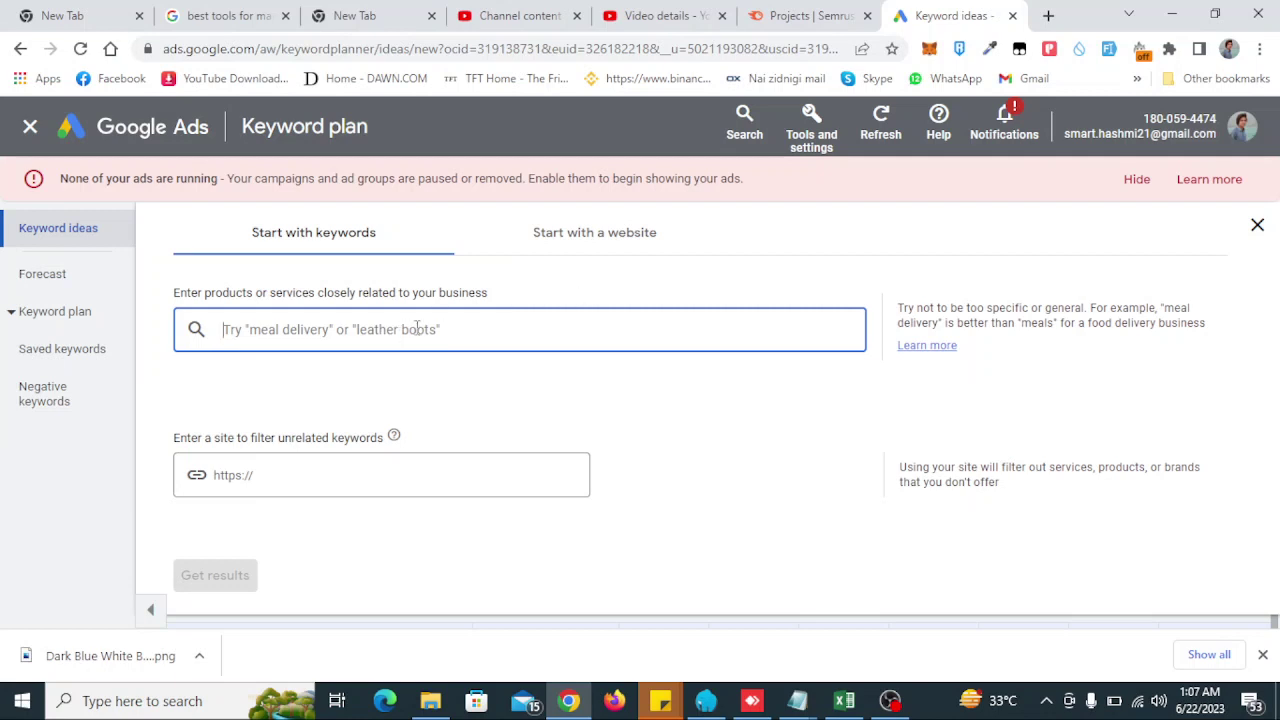
left_click(574, 247)
left_click(443, 318)
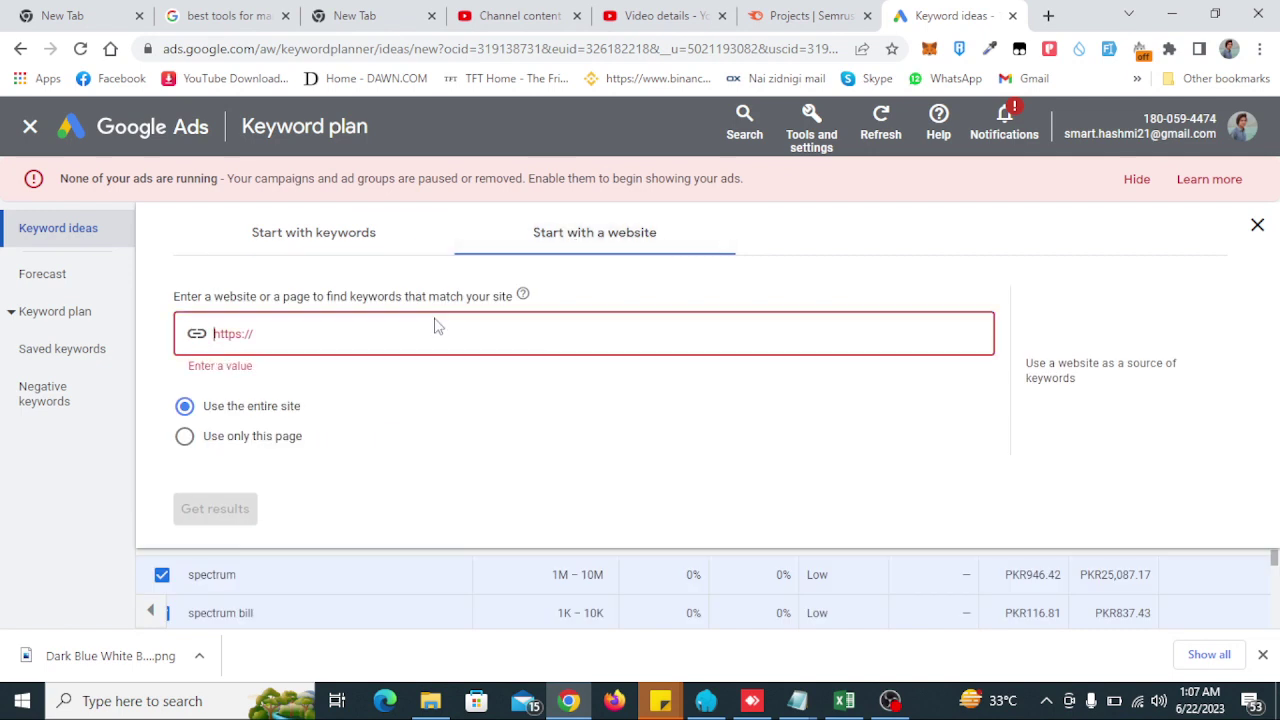
left_click(203, 16)
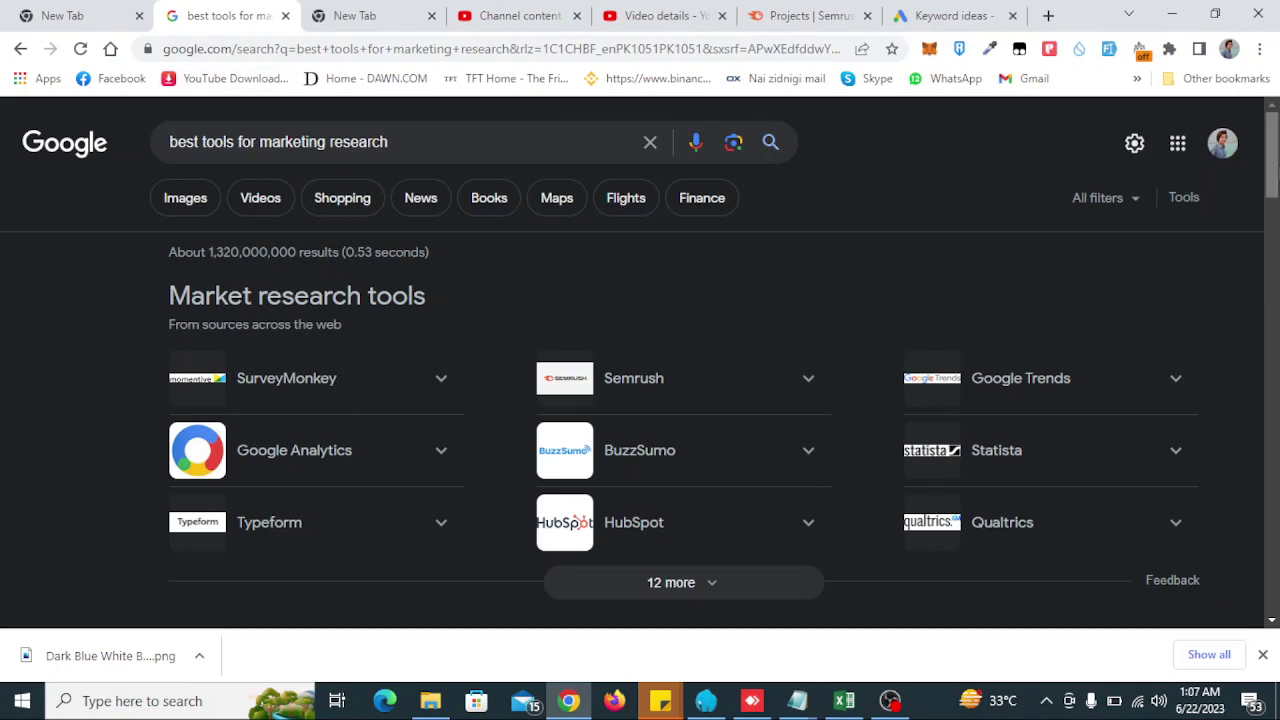
scroll(1271, 150, "down", 3)
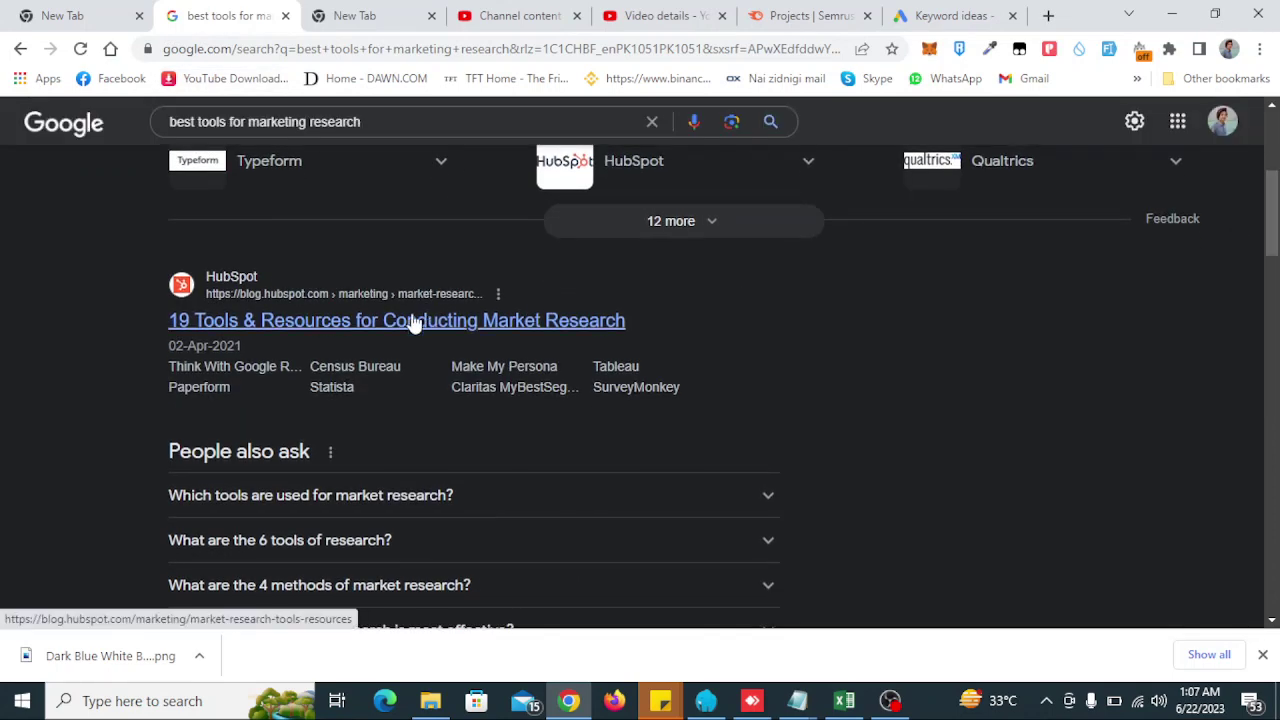
left_click(414, 321)
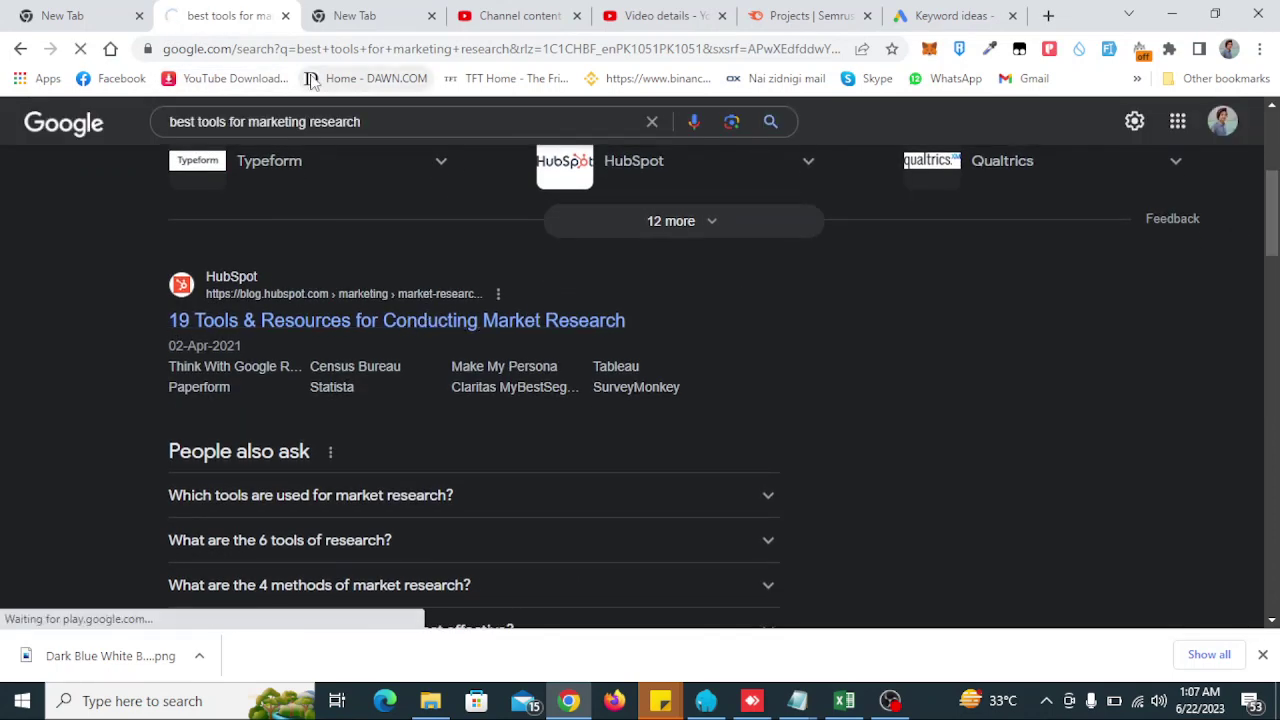
left_click_drag(264, 49, 158, 54)
key("ctrl+c")
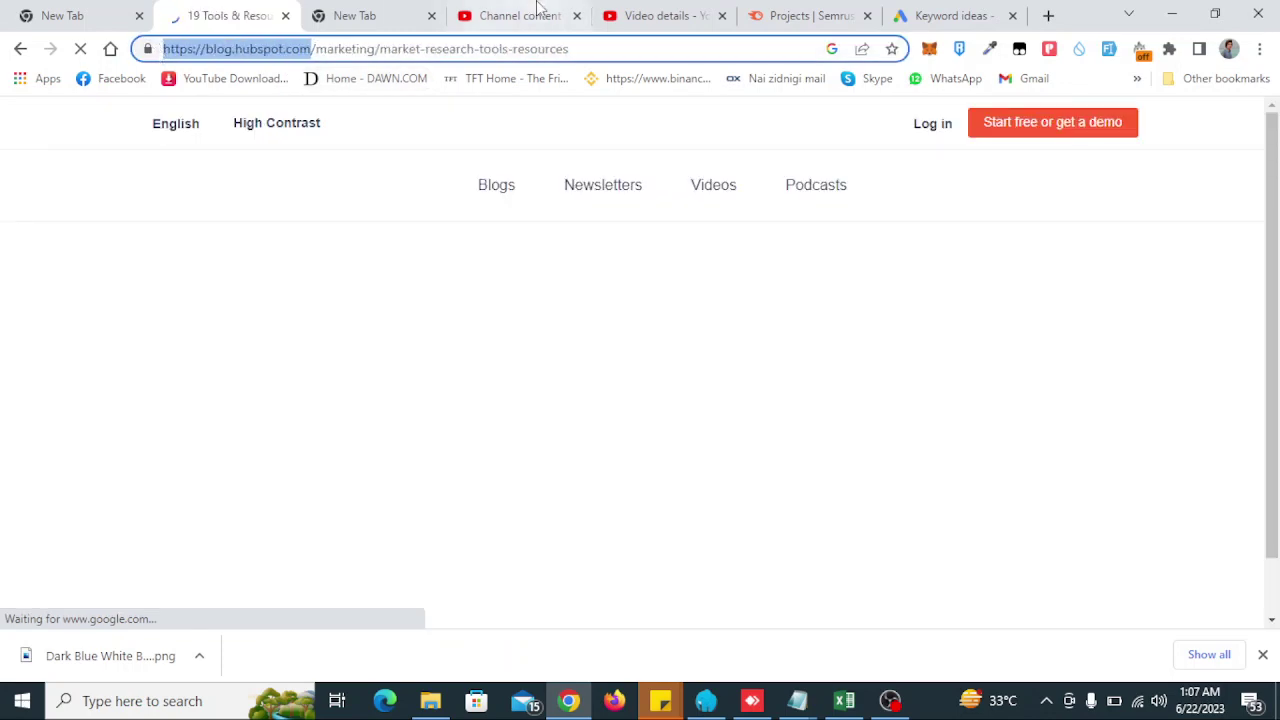
left_click(960, 15)
left_click(318, 340)
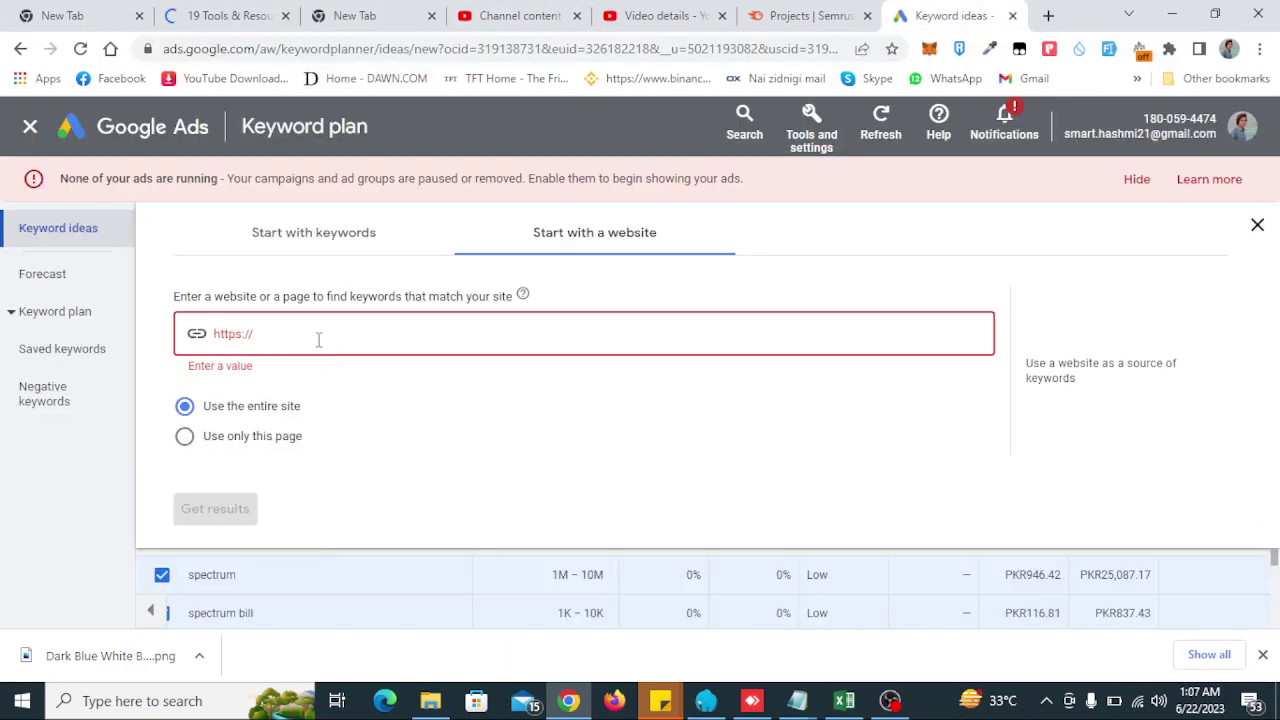
key("ctrl+v")
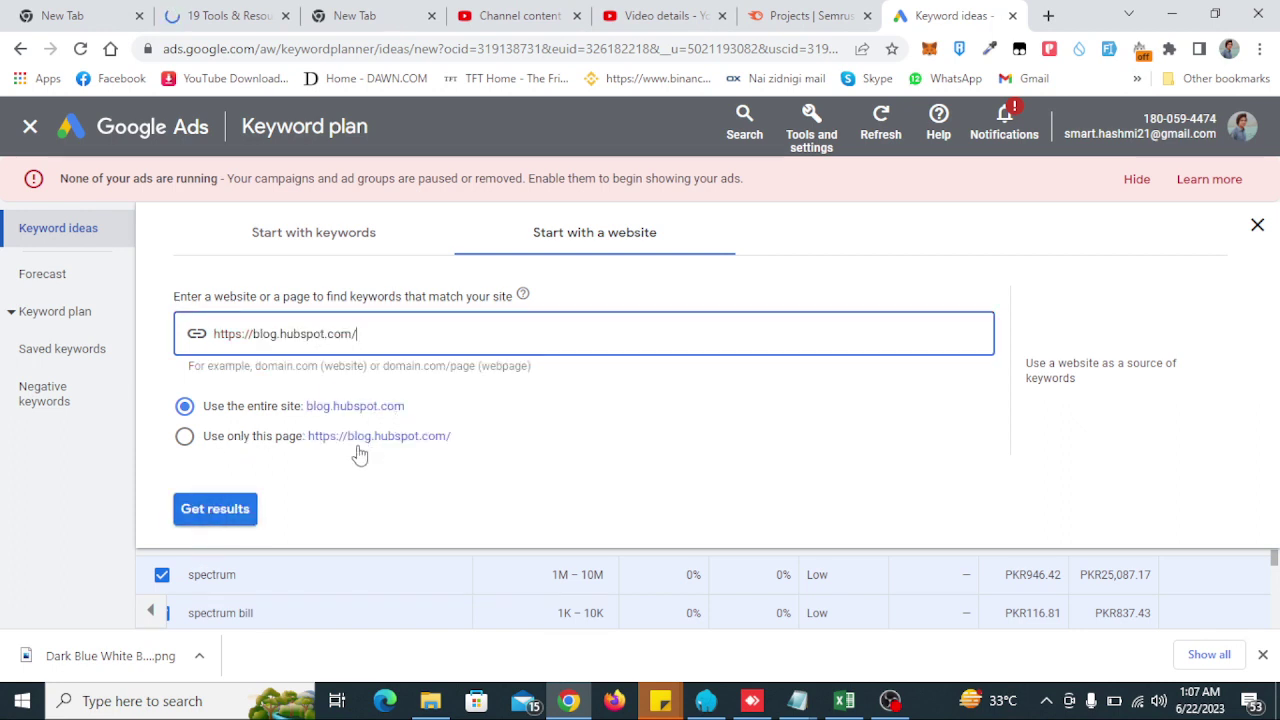
left_click(215, 510)
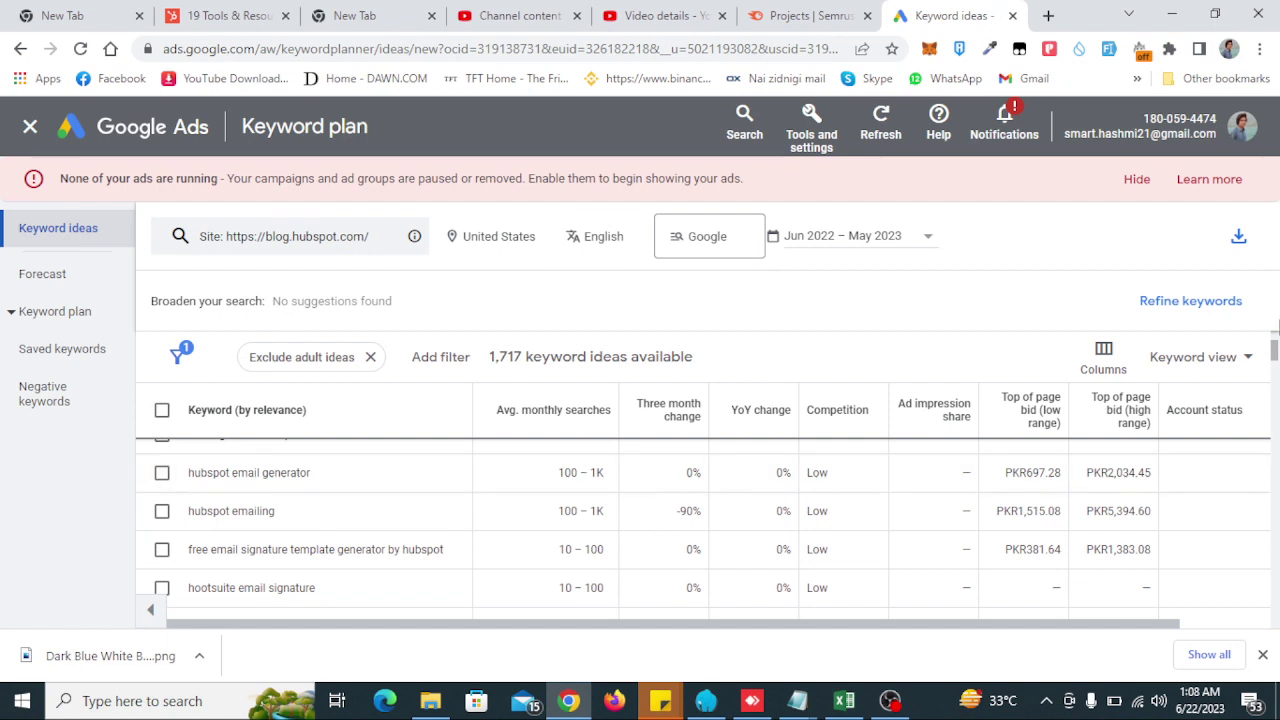
Review the first keyword ideas for the HubSpot blog and check the available keyword refinements, closing them again.
scroll(1274, 345, "up", 1)
scroll(1274, 345, "up", 1)
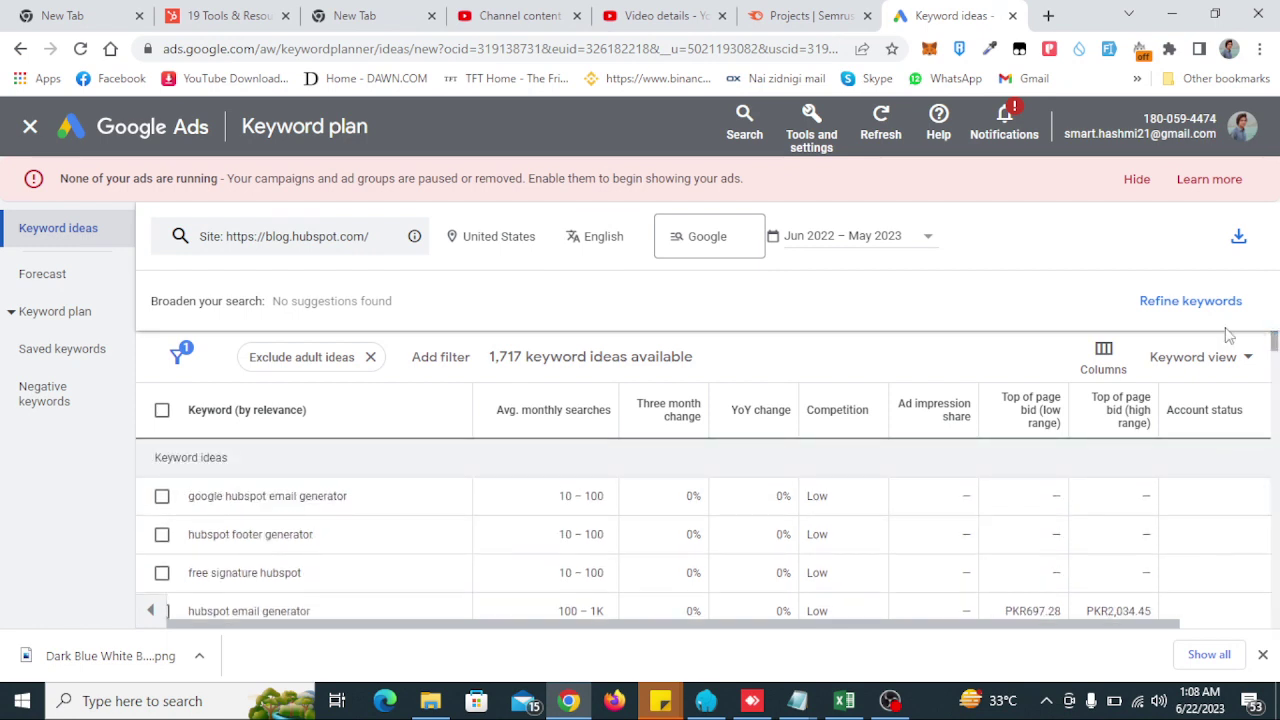
left_click(1205, 306)
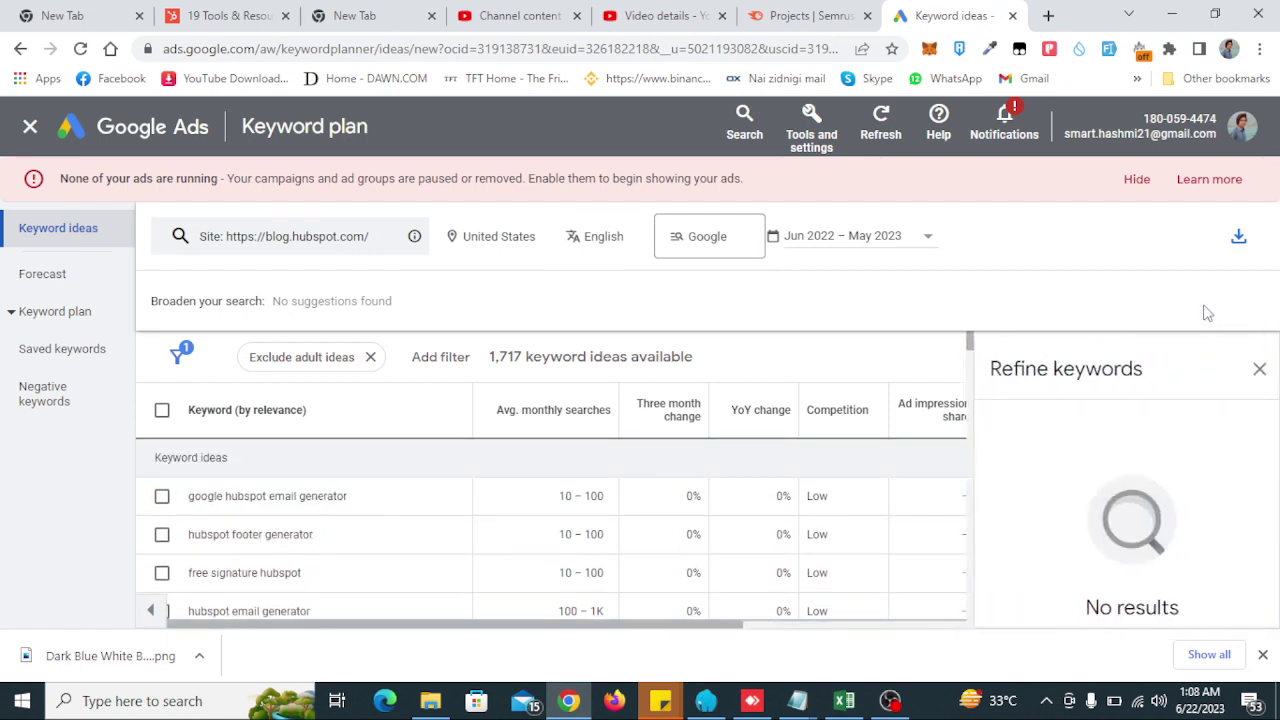
left_click(1245, 370)
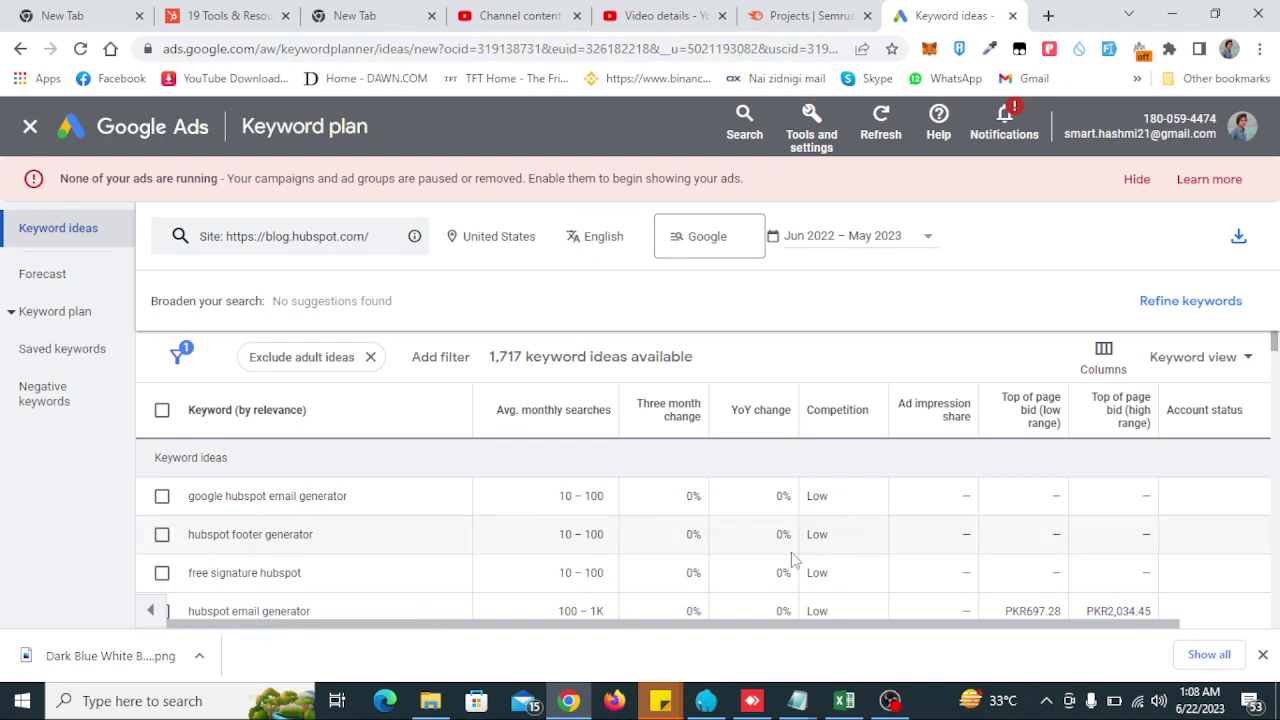
left_click(889, 700)
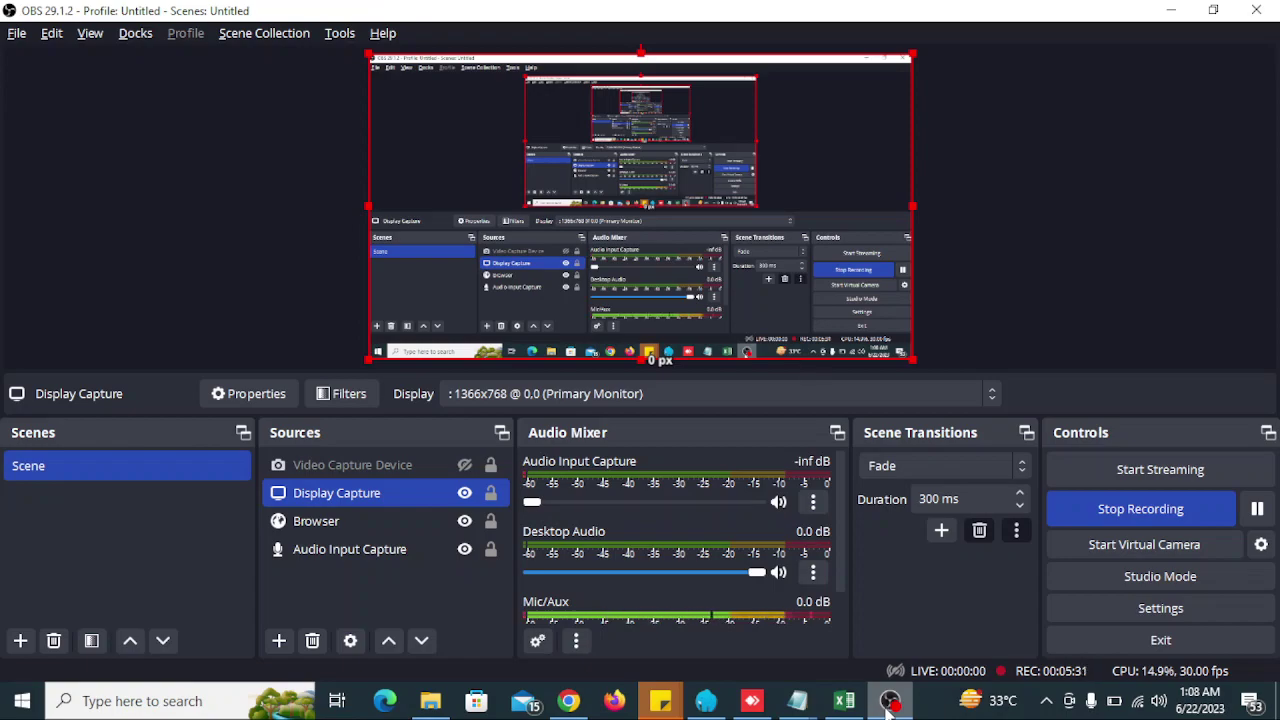
left_click(889, 702)
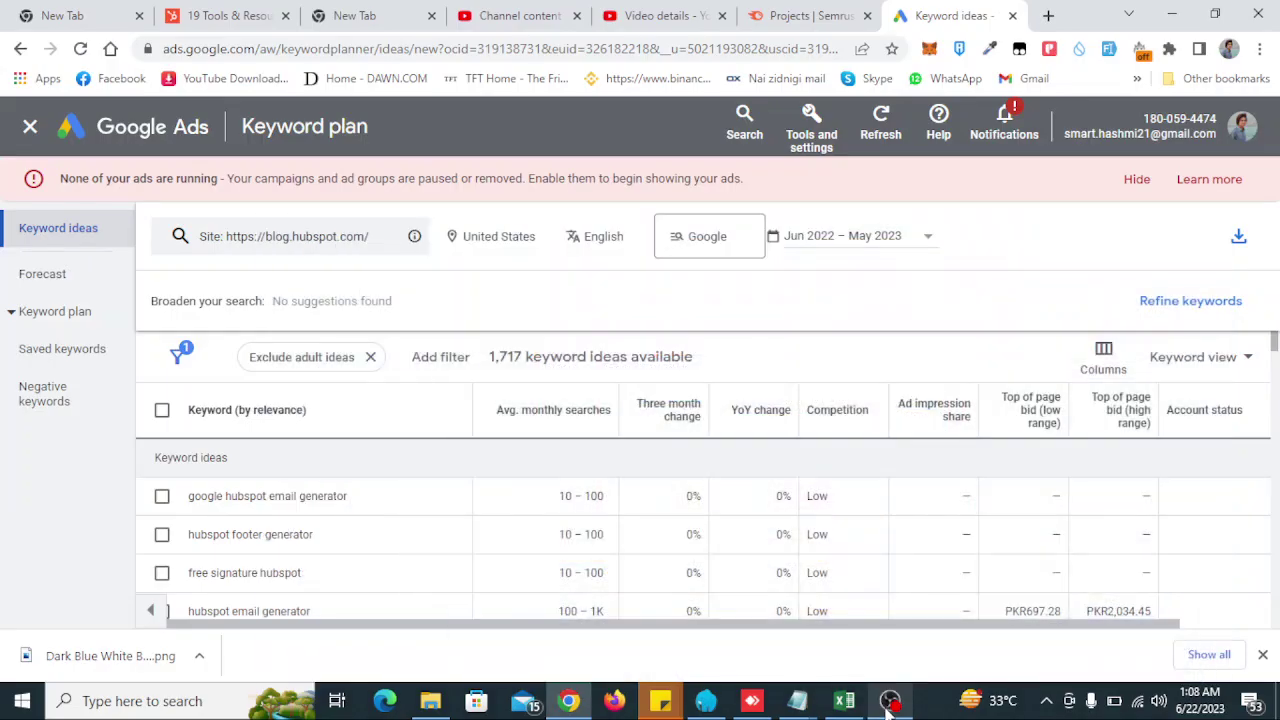
left_click(889, 702)
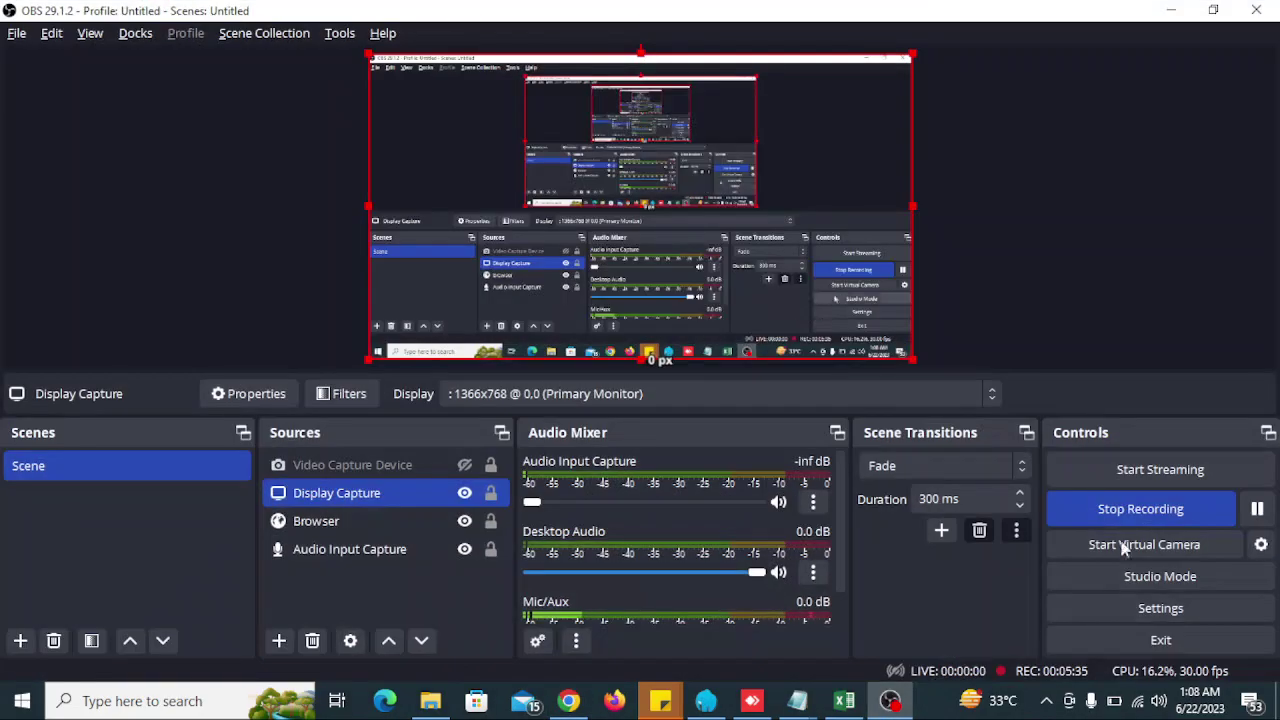